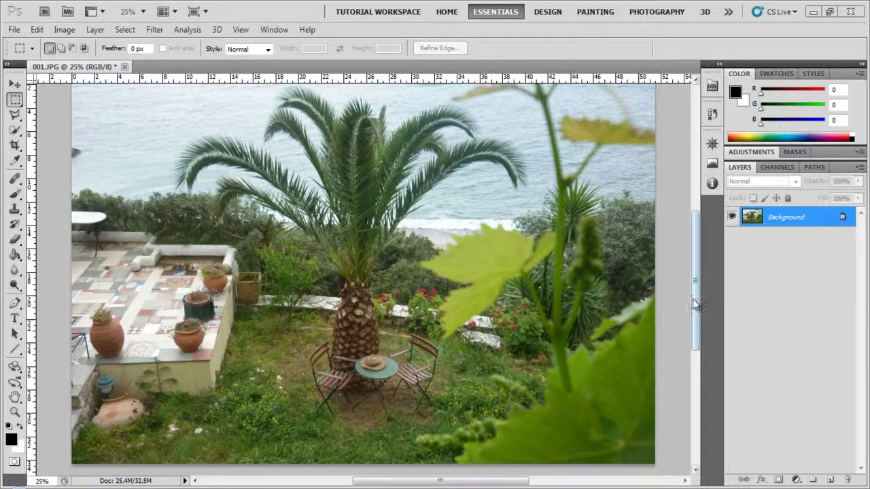
# Step: Scroll the canvas slightly to reposition the garden photo
pyautogui.moveTo(695, 293)
pyautogui.mouseDown()
pyautogui.moveTo(693, 276)
pyautogui.moveTo(690, 286)
pyautogui.mouseUp()
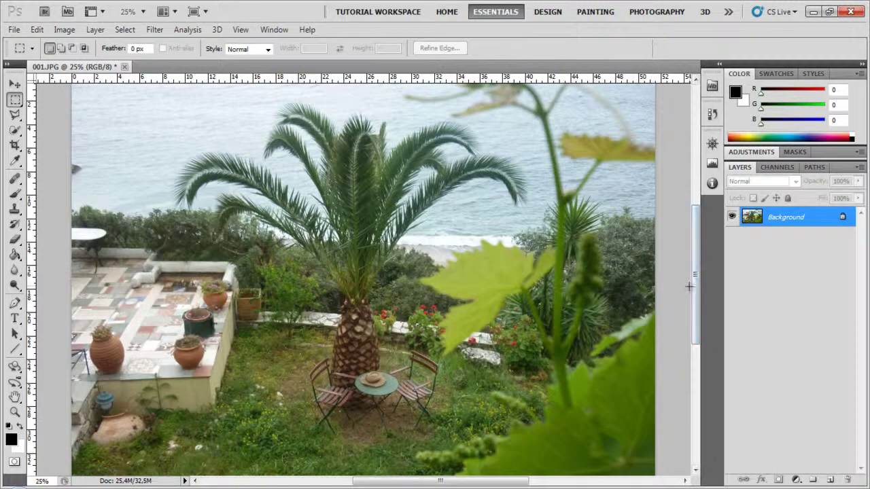
# Step: Draw a Rectangular Marquee around the palm tree and garden chairs, then switch to the Brush tool
pyautogui.click(15, 102)
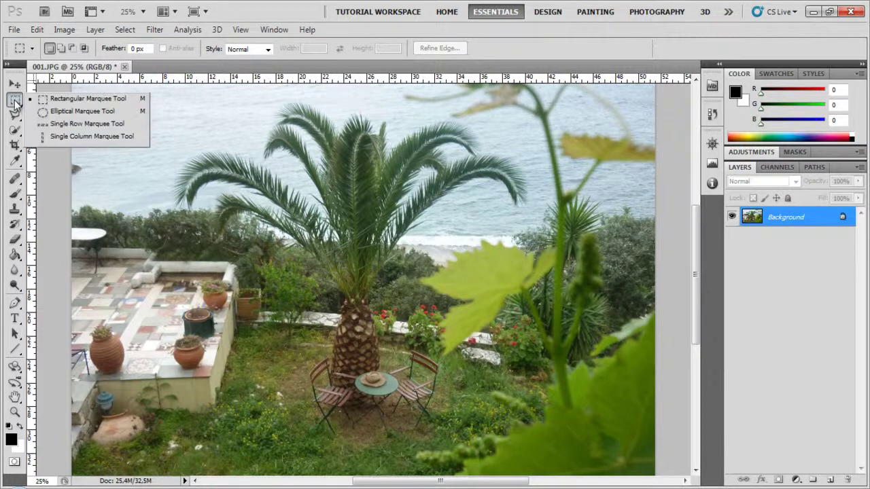
pyautogui.click(71, 100)
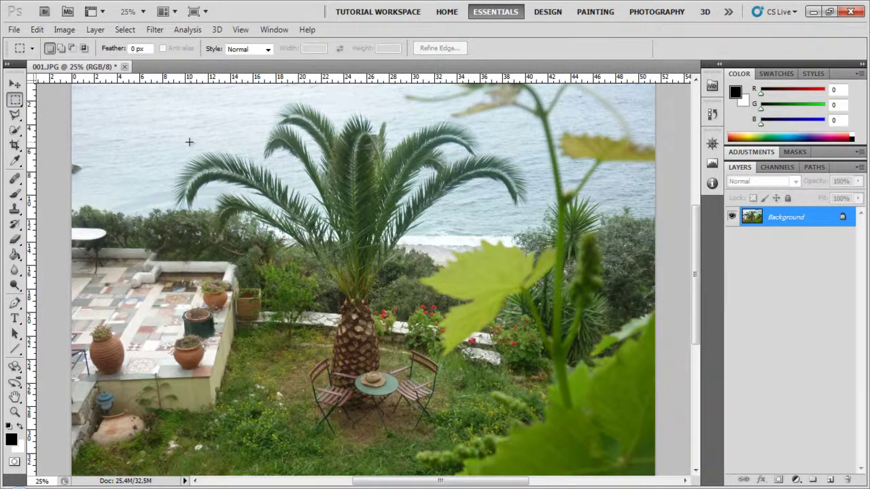
pyautogui.moveTo(189, 142); pyautogui.dragTo(535, 399)
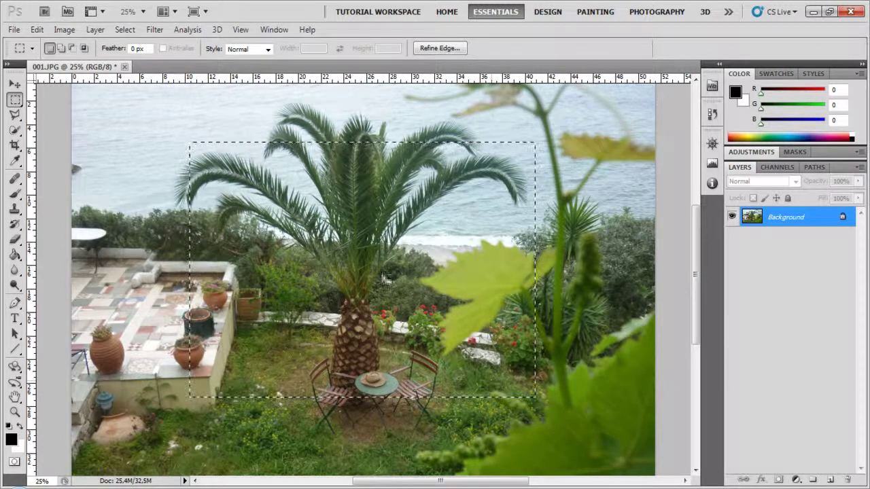
pyautogui.click(15, 196)
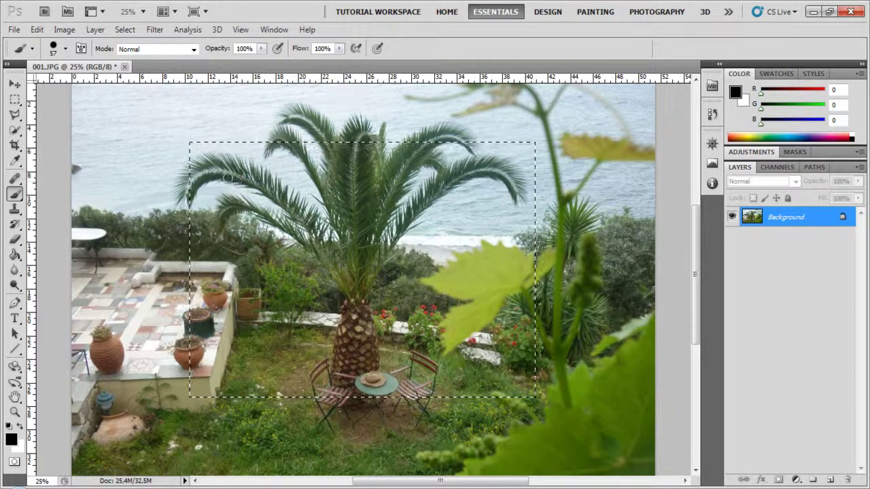
pyautogui.click(226, 178)
pyautogui.moveTo(192, 146); pyautogui.dragTo(226, 144)
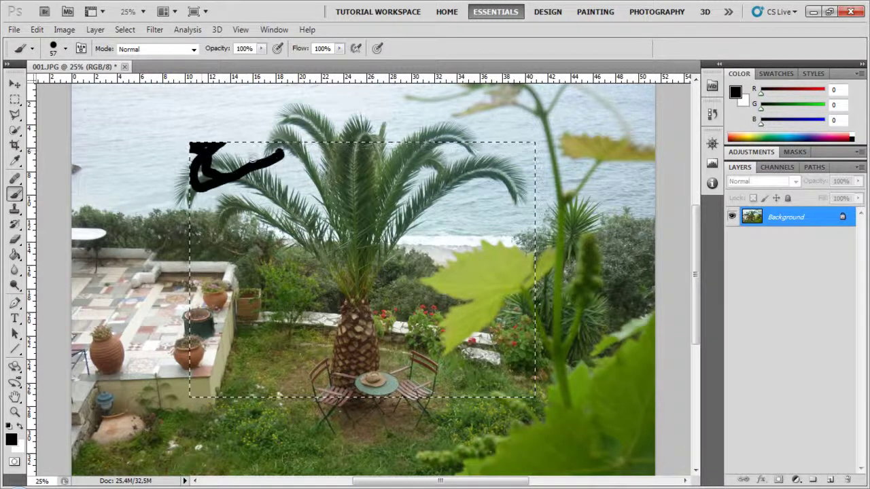
pyautogui.moveTo(282, 157); pyautogui.dragTo(370, 144)
pyautogui.moveTo(202, 357); pyautogui.dragTo(193, 394)
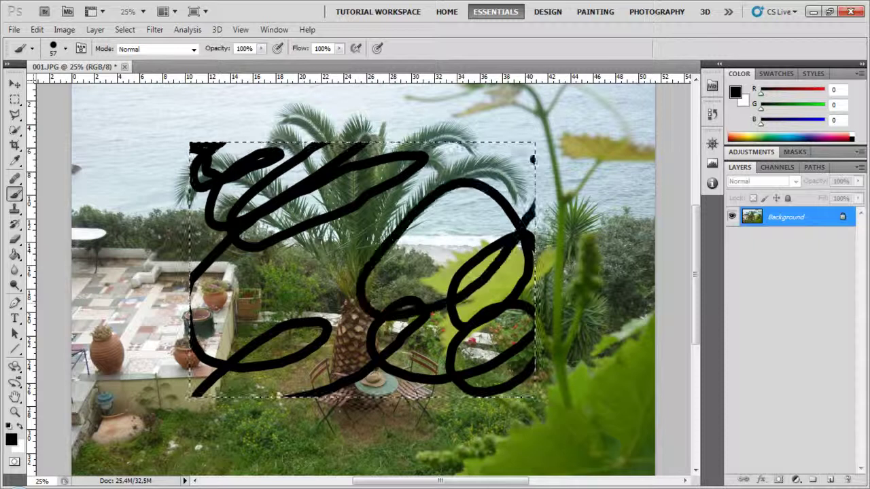
pyautogui.moveTo(525, 155); pyautogui.dragTo(468, 119)
pyautogui.moveTo(461, 253); pyautogui.dragTo(450, 310)
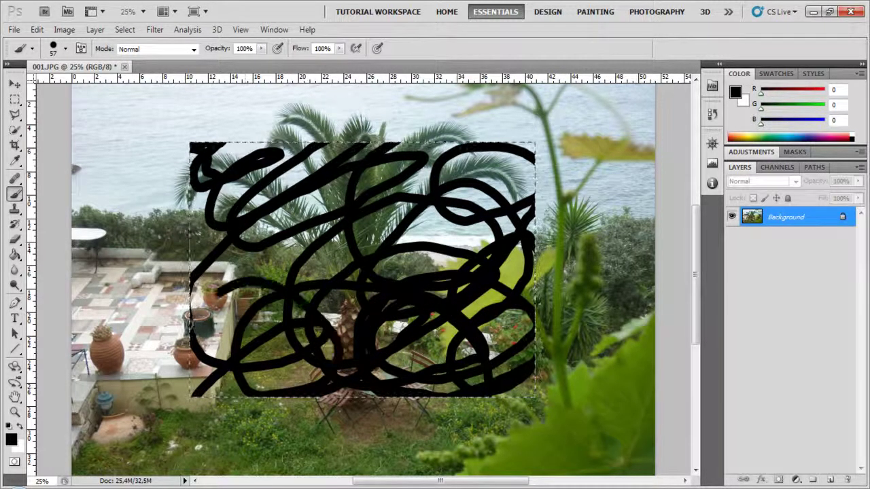
pyautogui.moveTo(320, 320)
pyautogui.mouseDown()
pyautogui.moveTo(218, 299)
pyautogui.moveTo(285, 380)
pyautogui.mouseUp()
pyautogui.moveTo(318, 249); pyautogui.dragTo(399, 260)
pyautogui.moveTo(474, 257)
pyautogui.mouseDown()
pyautogui.moveTo(364, 302)
pyautogui.moveTo(508, 244)
pyautogui.moveTo(428, 308)
pyautogui.moveTo(413, 264)
pyautogui.moveTo(467, 318)
pyautogui.moveTo(434, 320)
pyautogui.mouseUp()
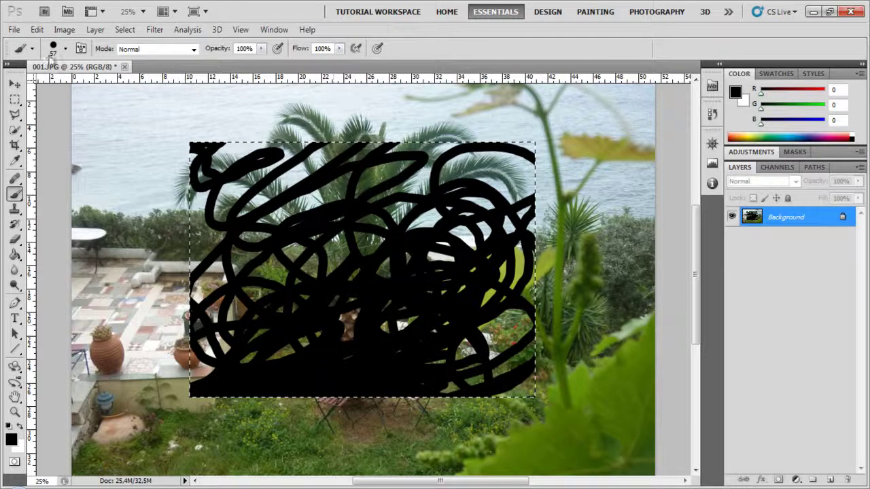
pyautogui.click(38, 30)
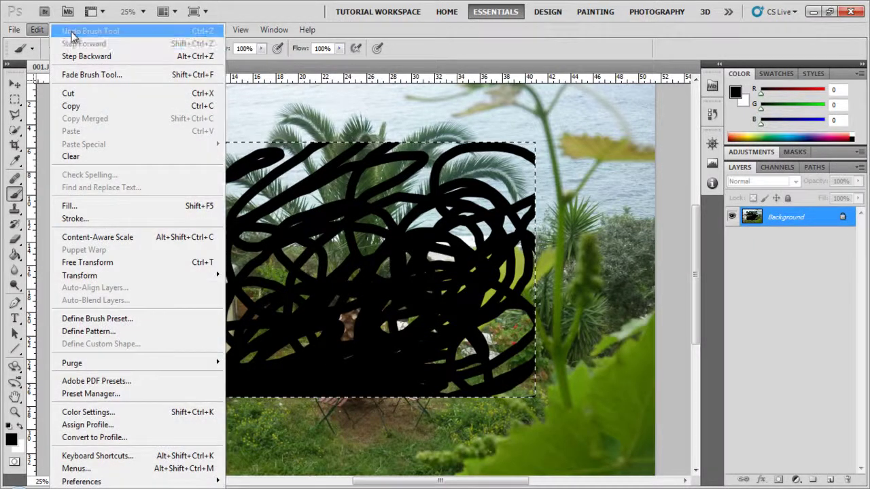
pyautogui.click(89, 30)
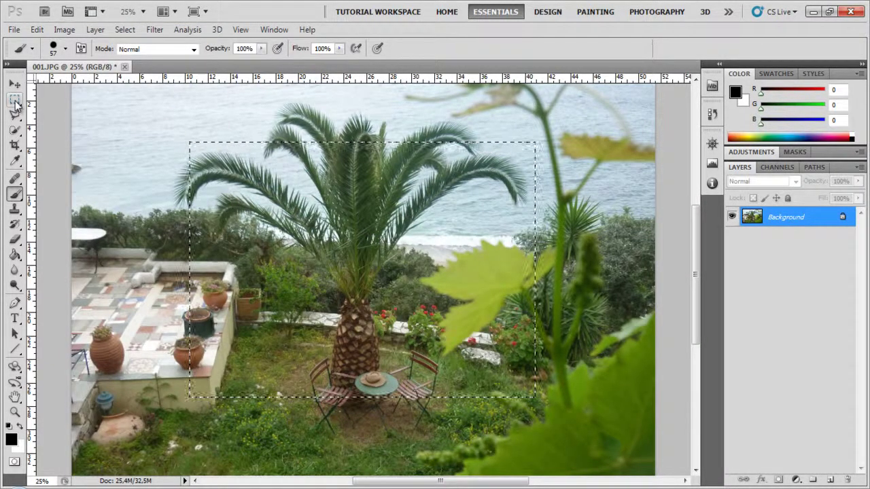
# Step: With the Rectangular Marquee, discard the old selections and draw a tighter rectangle around the palm
pyautogui.click(15, 101)
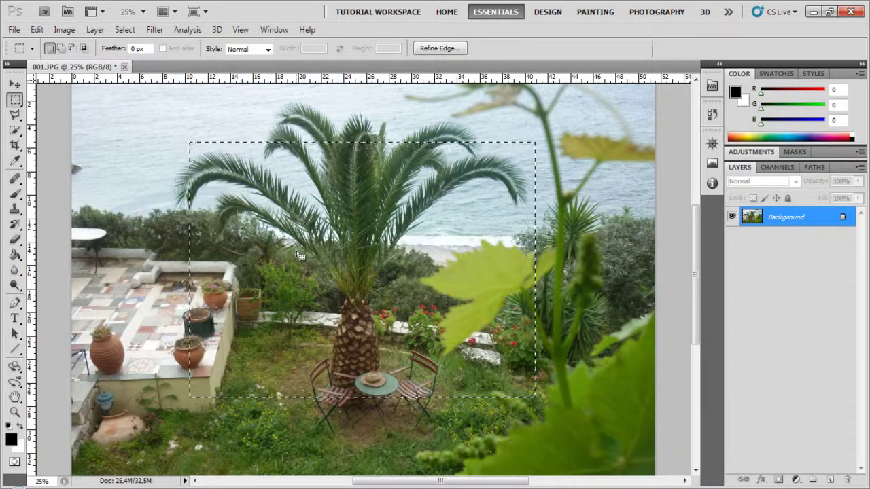
pyautogui.click(565, 248)
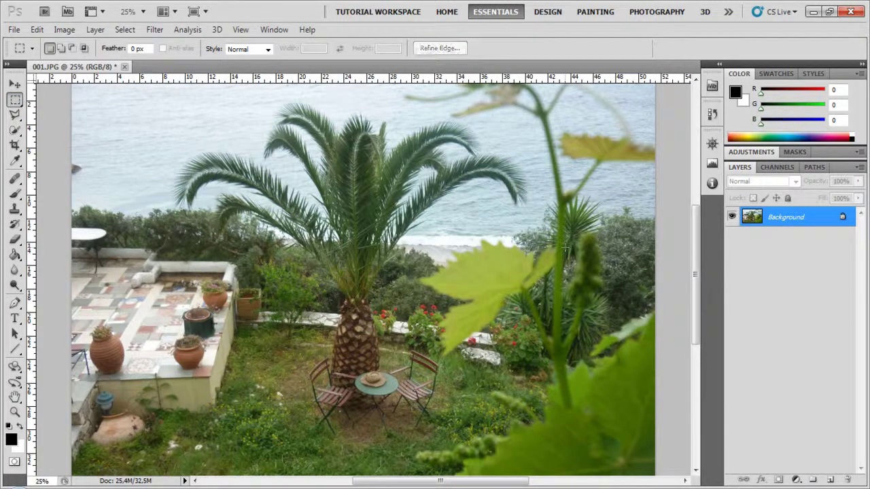
pyautogui.moveTo(217, 174); pyautogui.dragTo(503, 352)
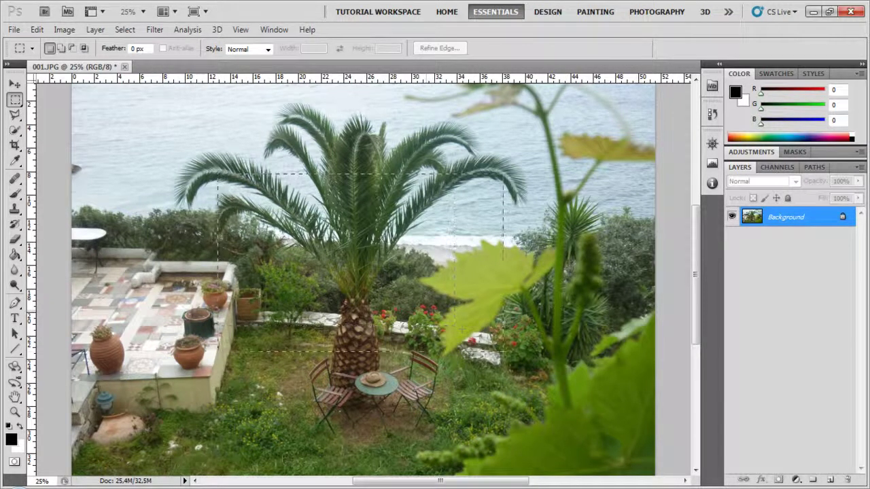
pyautogui.rightClick(359, 271)
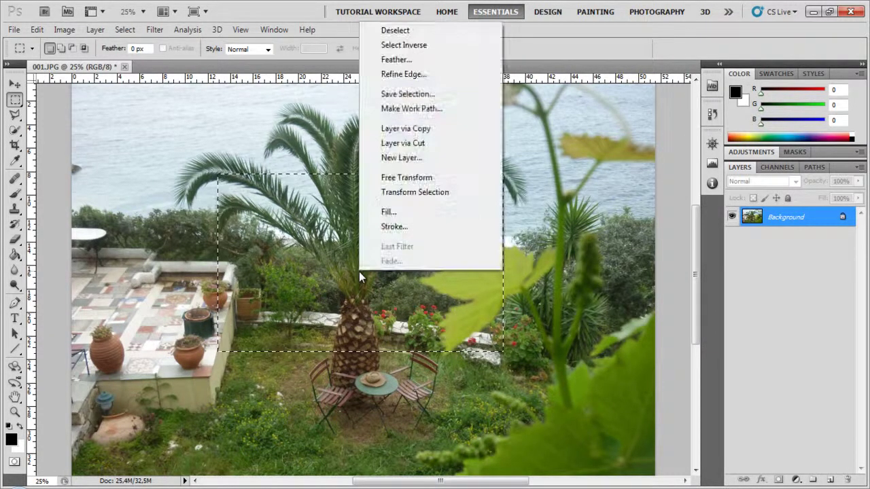
pyautogui.click(393, 30)
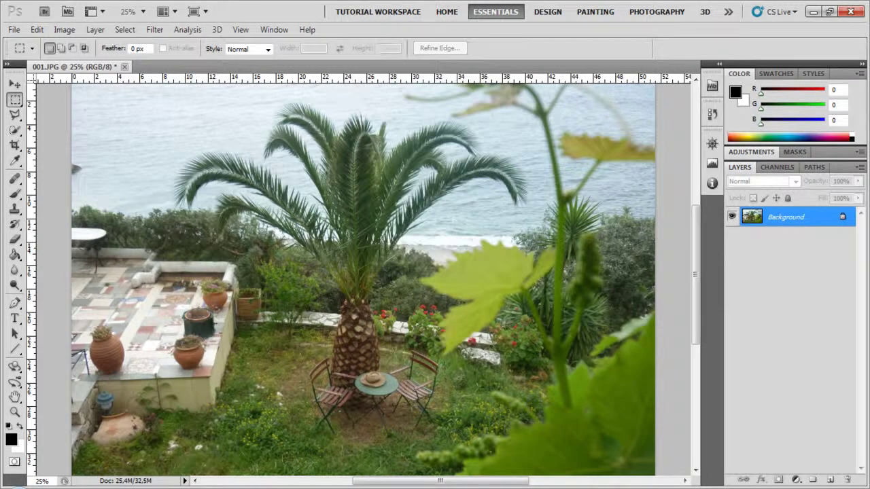
pyautogui.moveTo(450, 241); pyautogui.dragTo(522, 373)
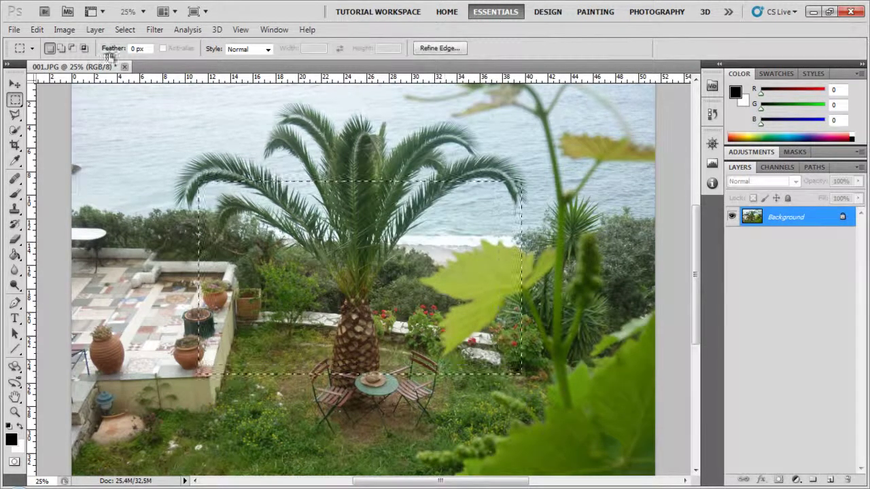
# Step: Try the tool presets and selection modes, ending with one large rectangle over the garden
pyautogui.click(32, 50)
pyautogui.click(33, 54)
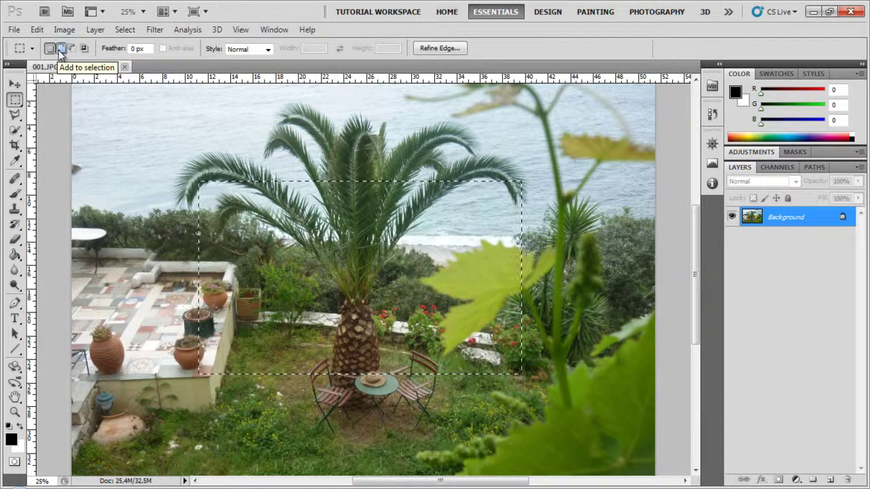
pyautogui.click(61, 49)
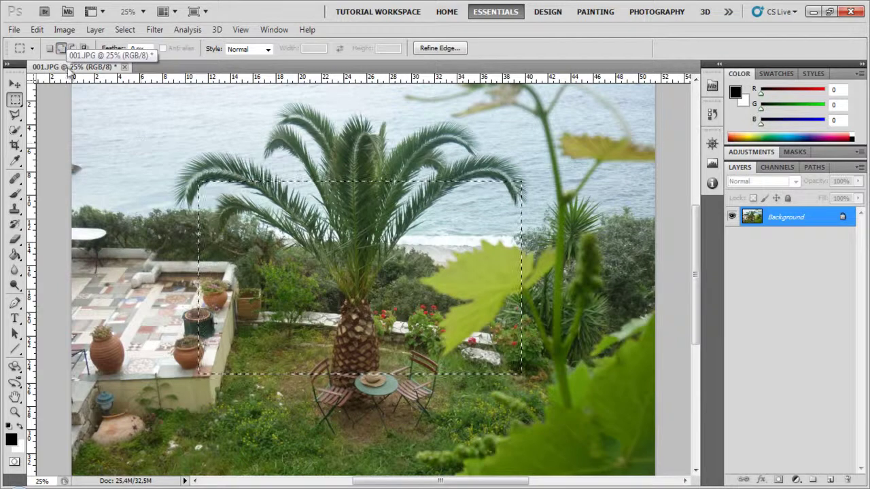
pyautogui.click(49, 47)
pyautogui.moveTo(109, 123); pyautogui.dragTo(136, 325)
pyautogui.hotkey('ctrl', 'z')
pyautogui.moveTo(165, 169); pyautogui.dragTo(425, 346)
pyautogui.click(538, 174)
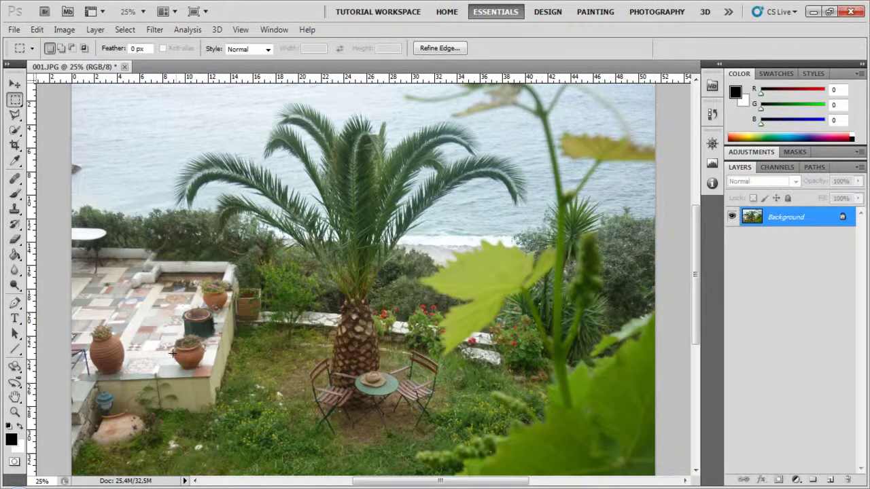
pyautogui.moveTo(538, 174); pyautogui.dragTo(180, 365)
# Step: Add rectangles at all four corners, then Shift-add one more over the vine at right
pyautogui.click(61, 49)
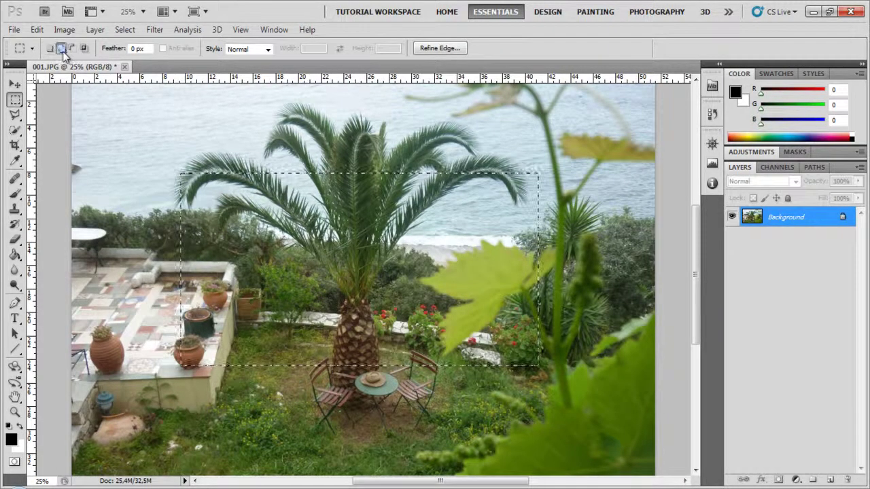
pyautogui.moveTo(135, 133); pyautogui.dragTo(248, 224)
pyautogui.moveTo(139, 317); pyautogui.dragTo(286, 420)
pyautogui.moveTo(471, 331); pyautogui.dragTo(588, 428)
pyautogui.moveTo(485, 144); pyautogui.dragTo(617, 232)
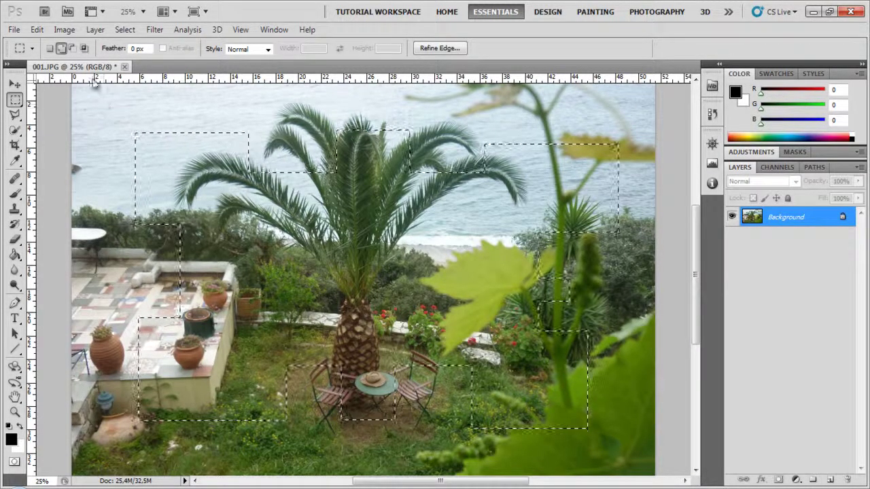
pyautogui.click(50, 49)
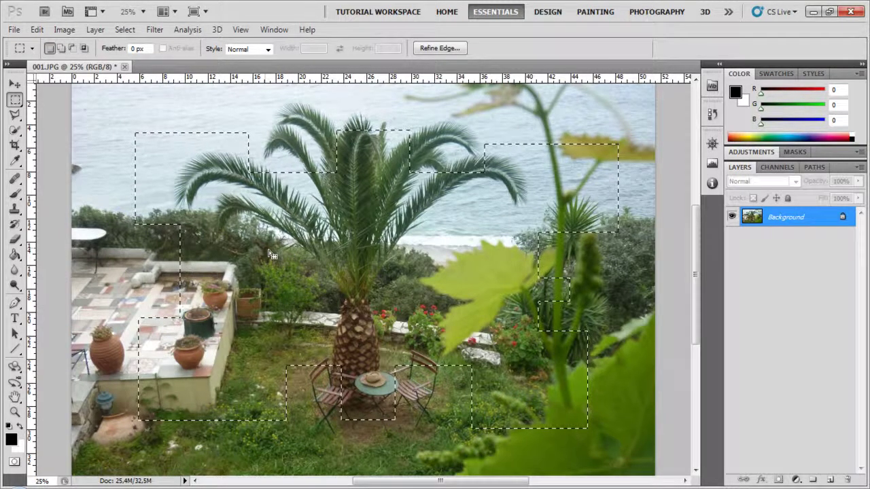
pyautogui.press('shift')
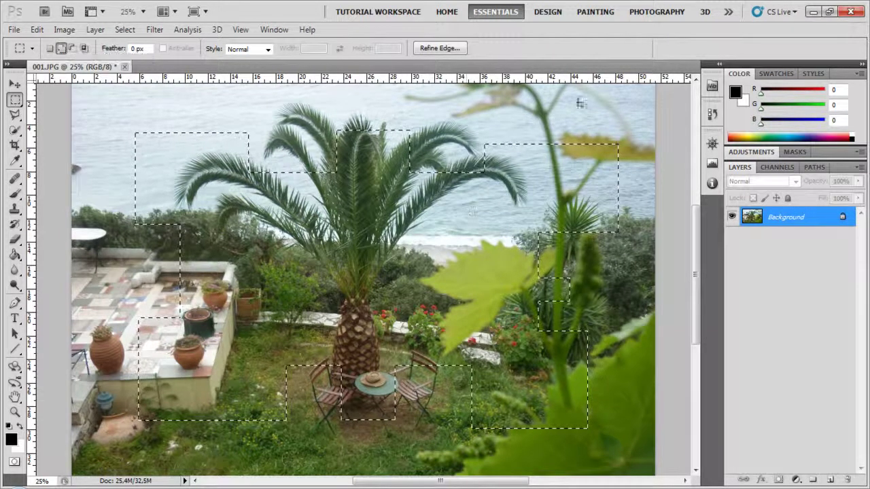
pyautogui.moveTo(603, 260); pyautogui.dragTo(546, 309)
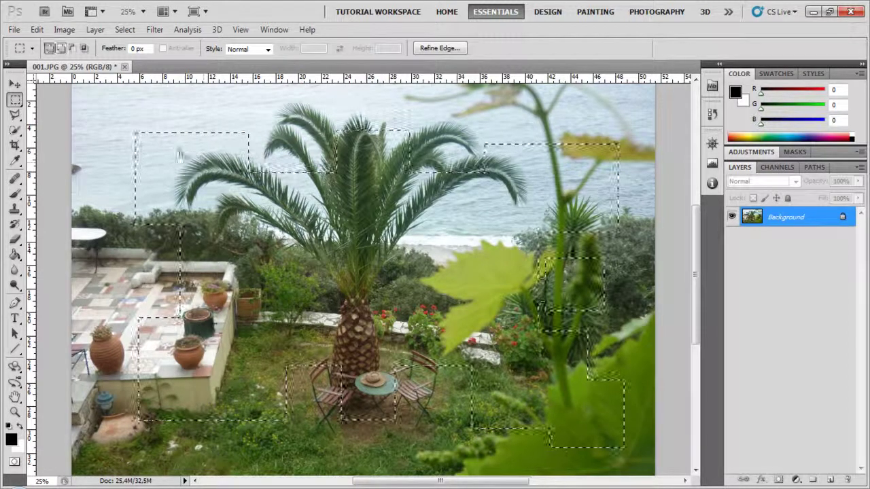
# Step: In Subtract mode, cut the upper-left, upper palm and left rectangles out of the selection
pyautogui.click(73, 49)
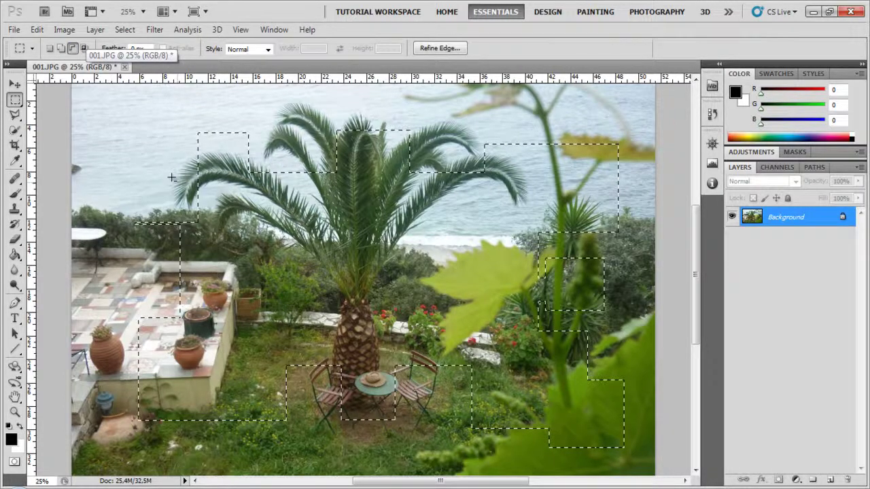
pyautogui.moveTo(133, 174); pyautogui.dragTo(198, 225)
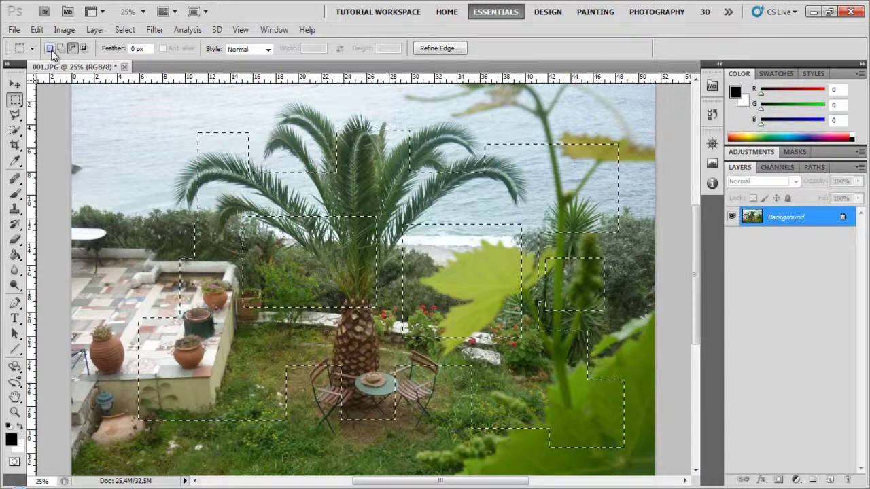
pyautogui.click(72, 48)
pyautogui.moveTo(152, 136); pyautogui.dragTo(102, 197)
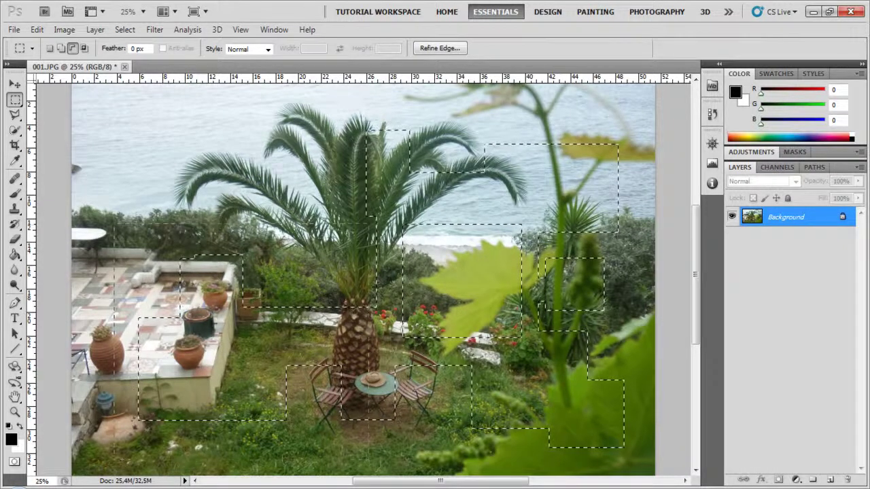
pyautogui.moveTo(358, 435); pyautogui.dragTo(113, 225)
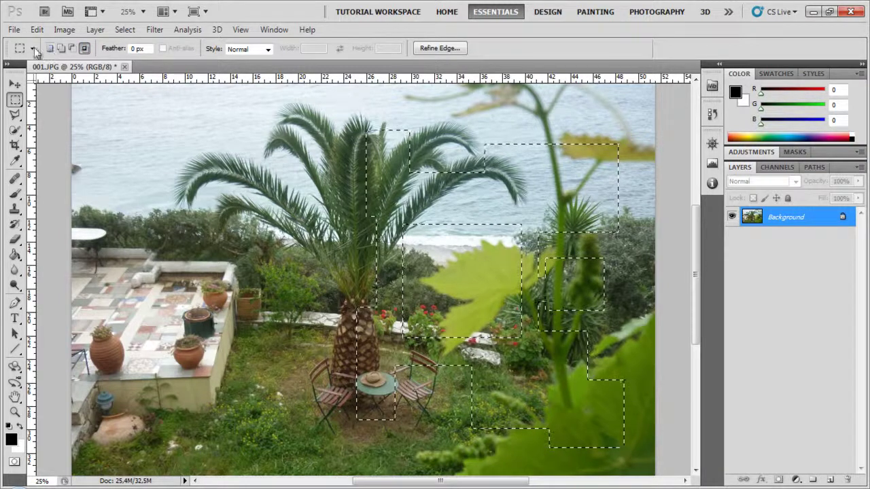
# Step: Draw a rectangle around the palm trunk, then intersect a second overlapping rectangle to keep their overlap
pyautogui.moveTo(198, 130); pyautogui.dragTo(508, 174)
pyautogui.click(518, 272)
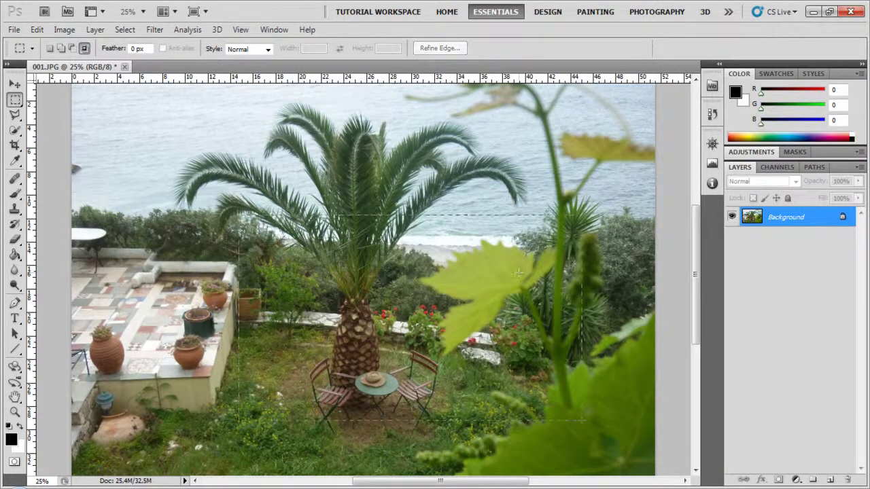
pyautogui.moveTo(518, 273); pyautogui.dragTo(560, 406)
pyautogui.moveTo(477, 353); pyautogui.dragTo(476, 354)
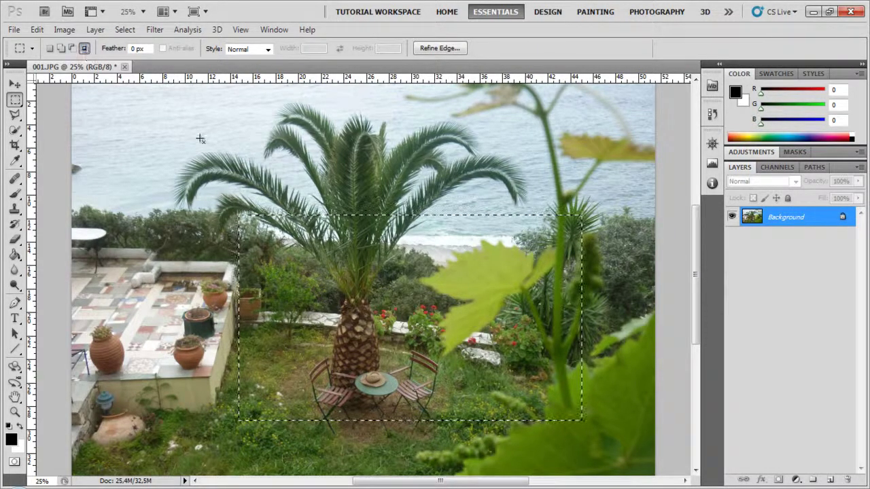
pyautogui.moveTo(138, 129); pyautogui.dragTo(462, 353)
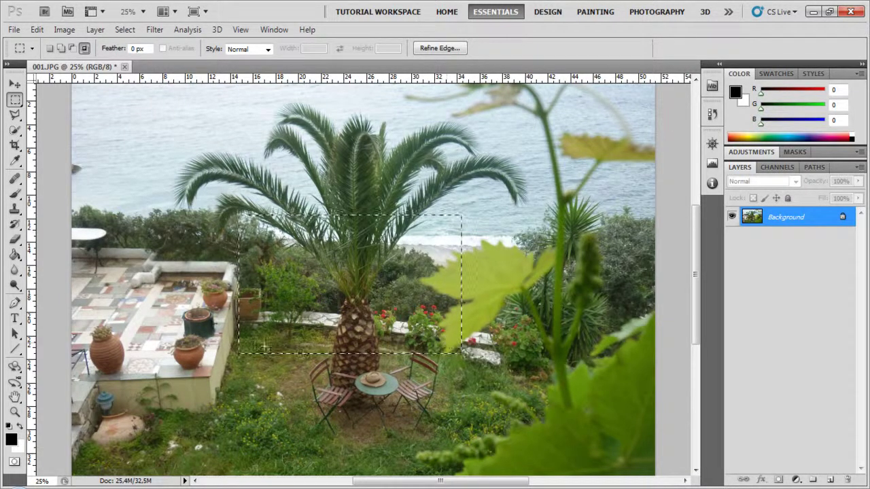
# Step: Select a rectangle over the left palm fronds, shift its outline down-right, then deselect
pyautogui.click(471, 286)
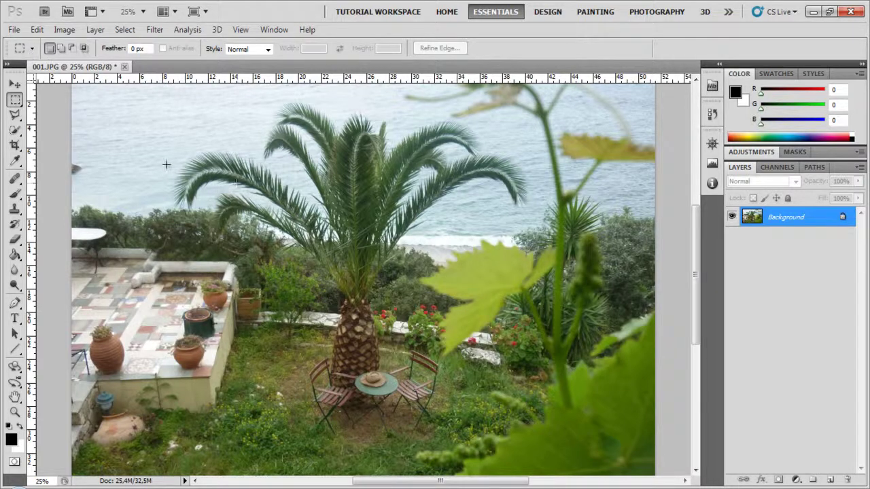
pyautogui.moveTo(129, 126); pyautogui.dragTo(324, 273)
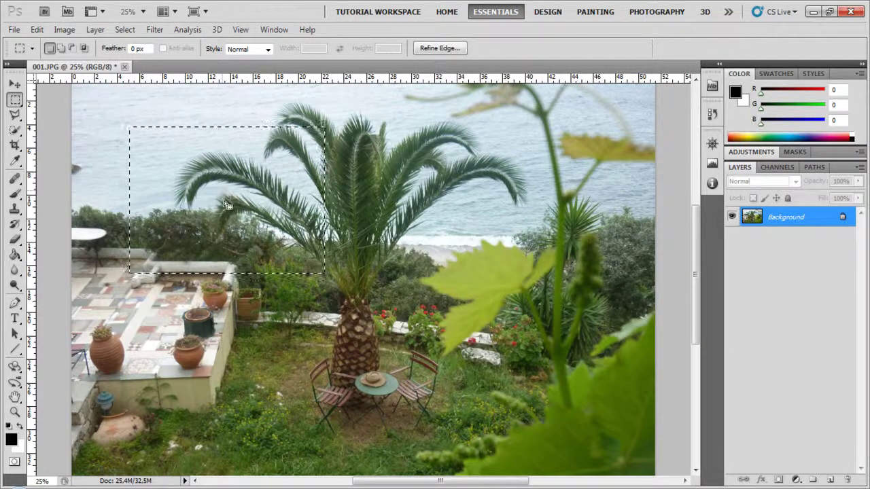
pyautogui.moveTo(224, 196); pyautogui.dragTo(291, 284)
pyautogui.click(459, 247)
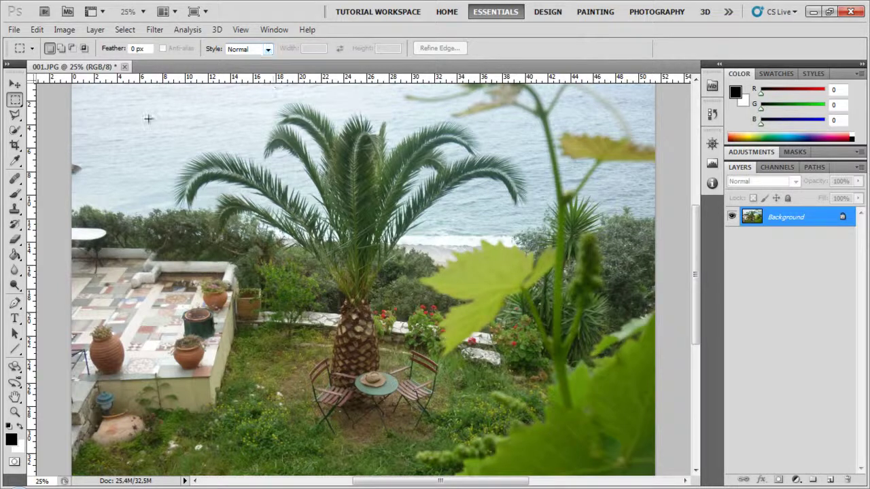
# Step: Set the marquee Style to Fixed Ratio with height 1 and drag a square over the palm
pyautogui.moveTo(148, 119); pyautogui.dragTo(583, 418)
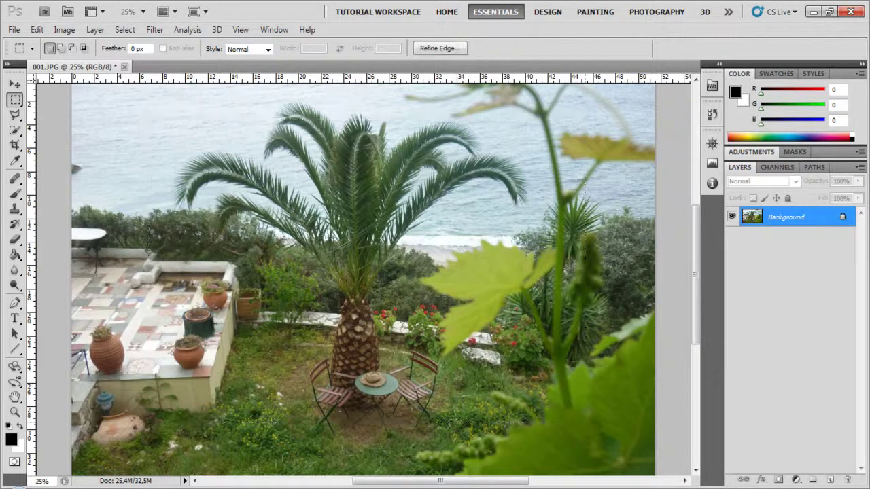
pyautogui.click(246, 49)
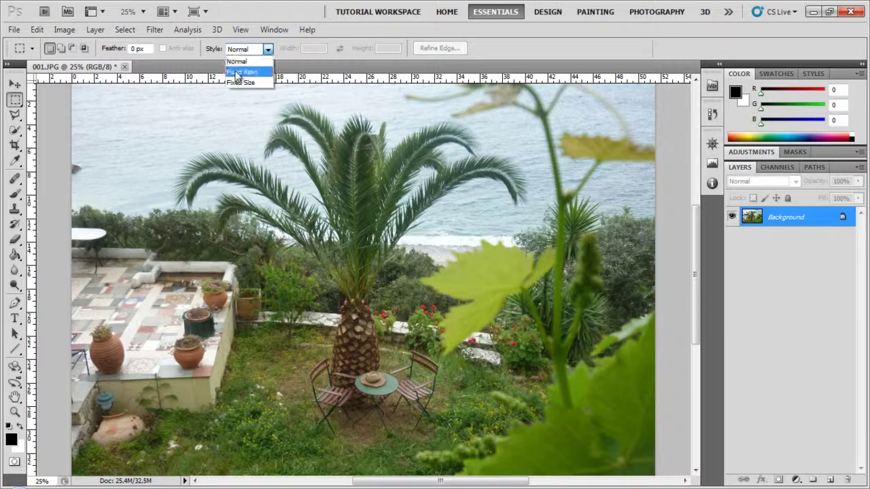
pyautogui.click(242, 72)
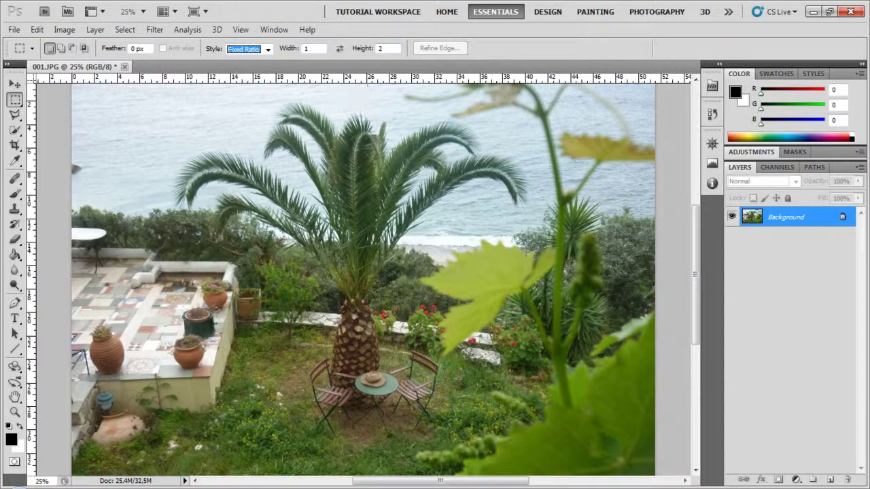
pyautogui.moveTo(241, 128); pyautogui.dragTo(507, 245)
pyautogui.moveTo(204, 139); pyautogui.dragTo(312, 365)
pyautogui.write('1')
pyautogui.moveTo(214, 126); pyautogui.dragTo(429, 350)
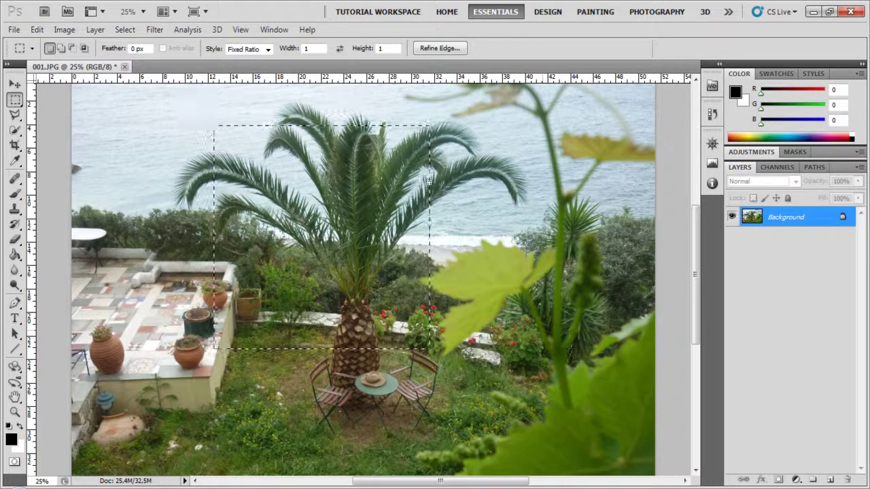
# Step: Place an 800×400 px Fixed Size selection over the lower-right plants, then reset Style to Normal
pyautogui.click(268, 49)
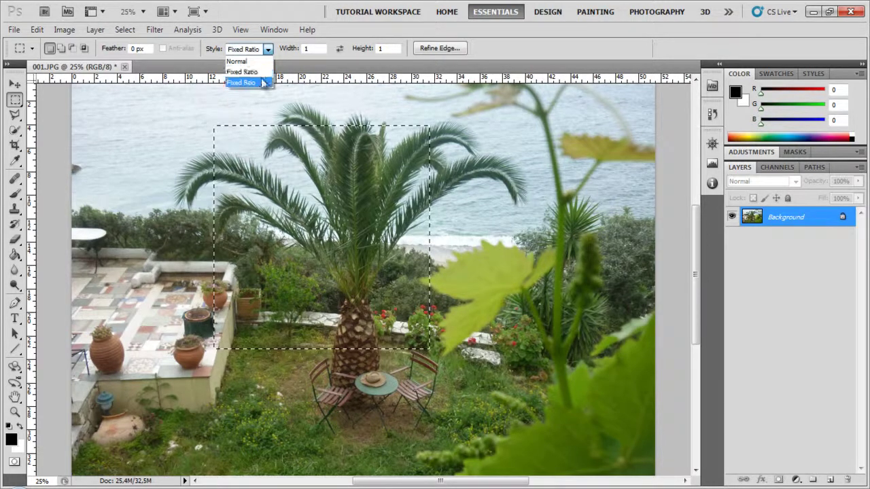
pyautogui.click(263, 82)
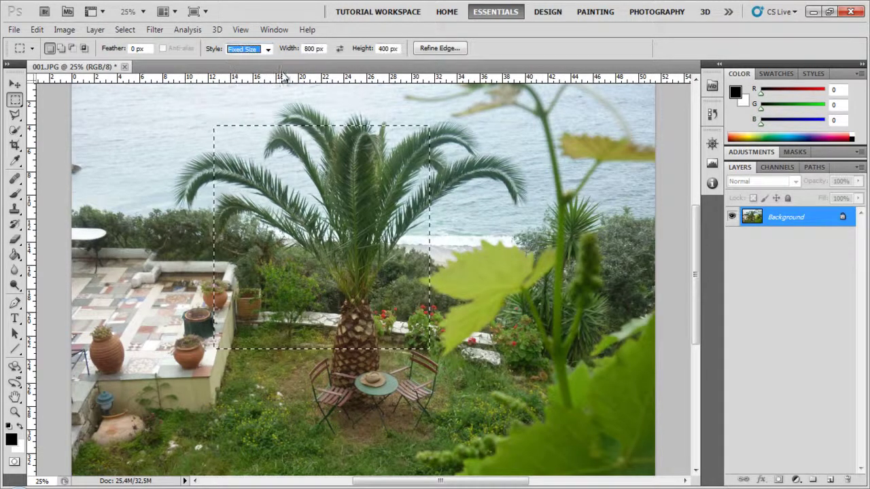
pyautogui.click(480, 198)
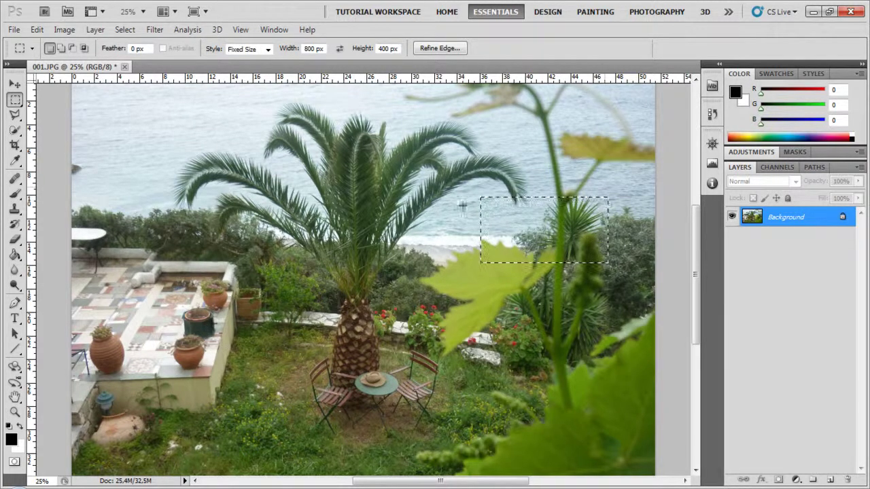
pyautogui.click(373, 135)
pyautogui.click(509, 340)
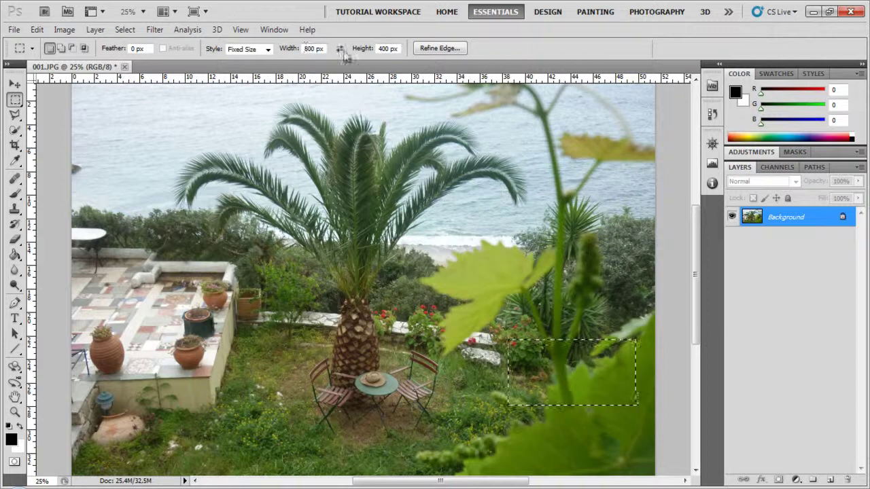
pyautogui.click(251, 49)
pyautogui.click(252, 59)
# Step: Clear the fixed-size box and draw a new rectangle around the palm tree and table
pyautogui.rightClick(528, 110)
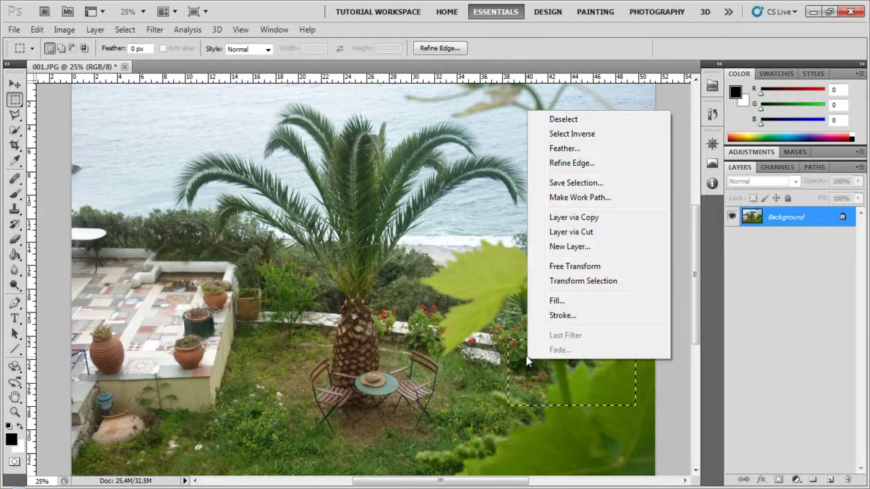
pyautogui.click(564, 120)
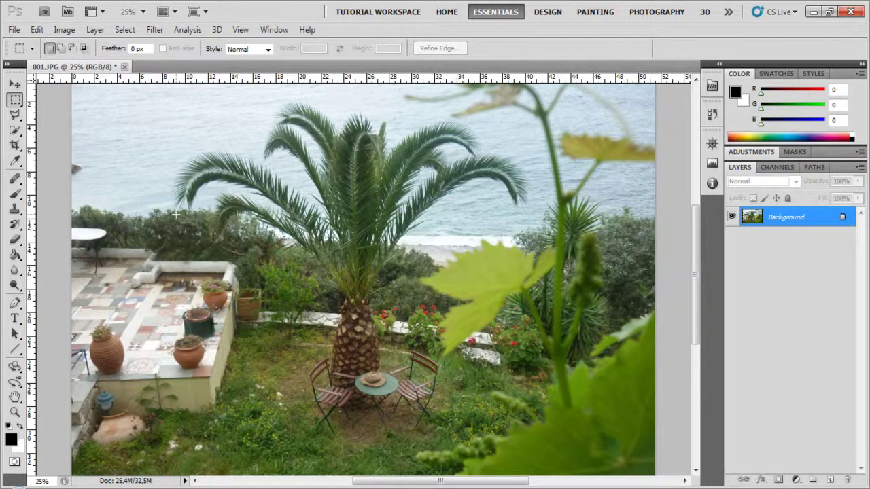
pyautogui.click(126, 34)
pyautogui.moveTo(232, 135); pyautogui.dragTo(488, 371)
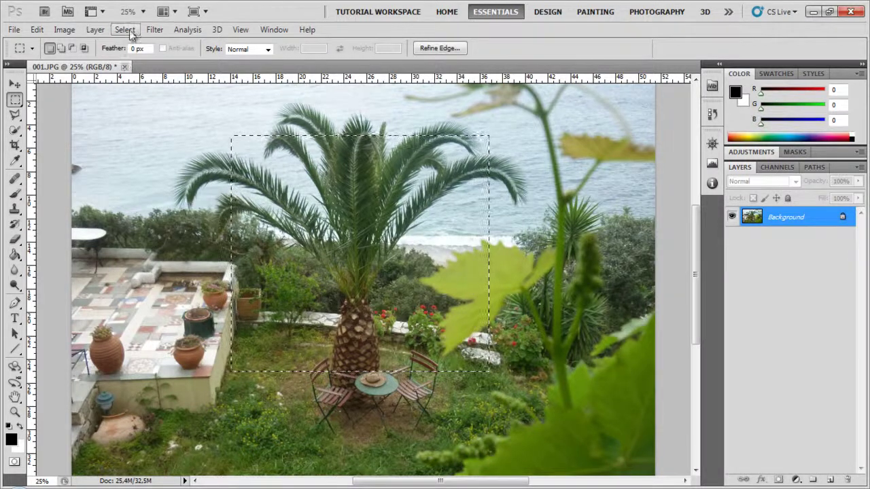
# Step: Deselect the palm rectangle with Select > Deselect, then restore it with Select > Reselect
pyautogui.click(126, 30)
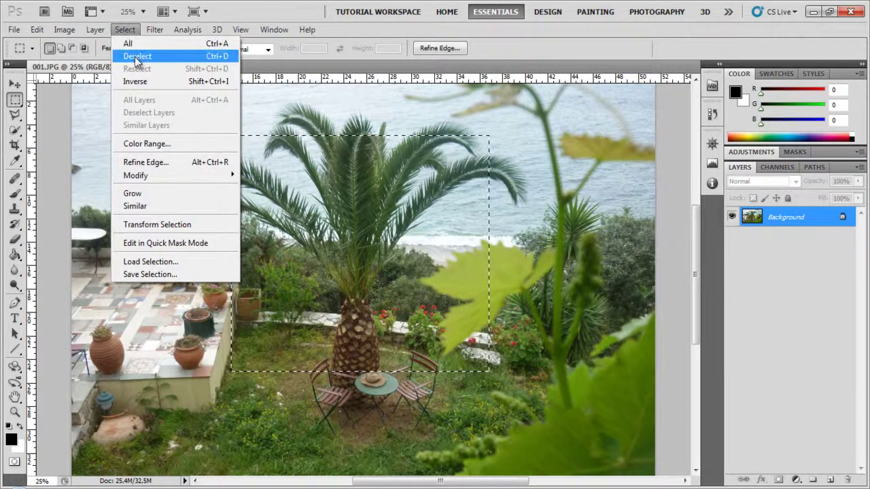
pyautogui.click(135, 57)
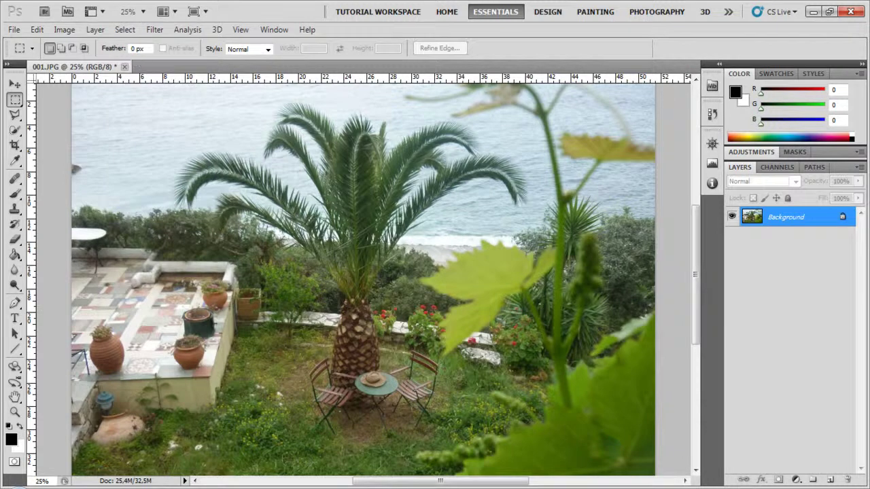
pyautogui.click(133, 31)
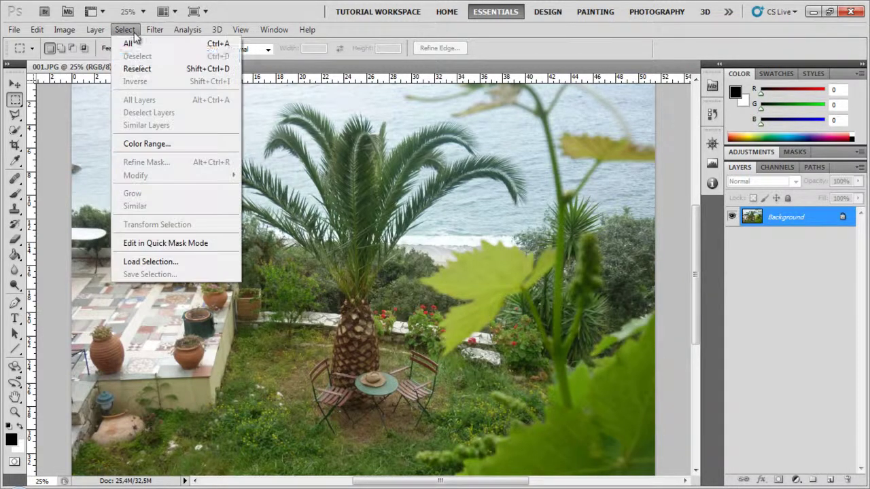
pyautogui.click(138, 70)
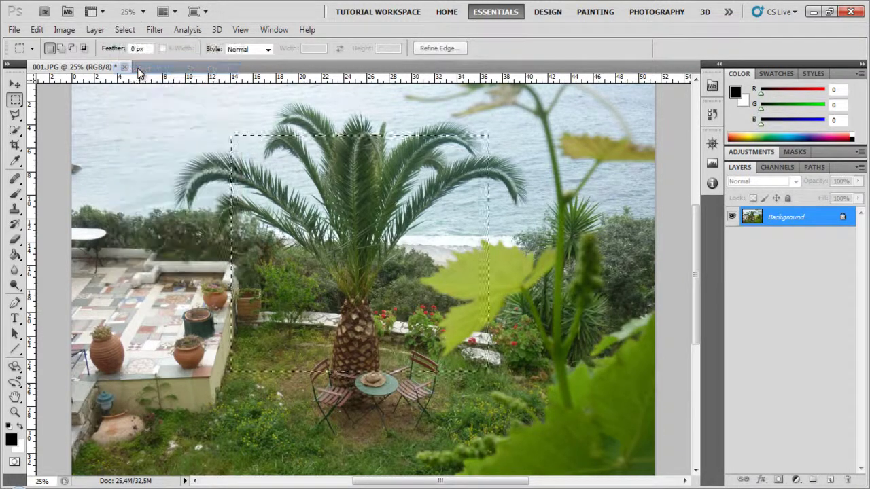
# Step: Invert the palm selection, deselect with Ctrl+D, select the whole image, then deselect
pyautogui.click(122, 29)
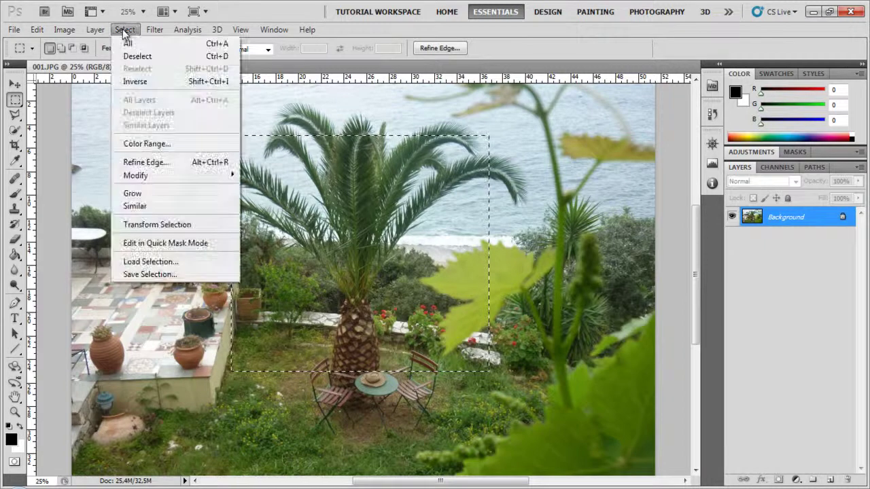
pyautogui.click(131, 82)
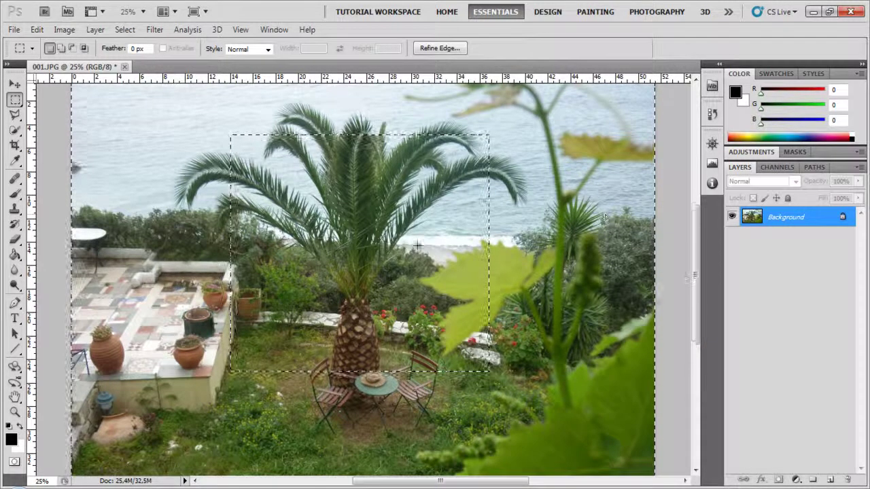
pyautogui.hotkey('ctrl', 'd')
pyautogui.click(122, 30)
pyautogui.click(124, 45)
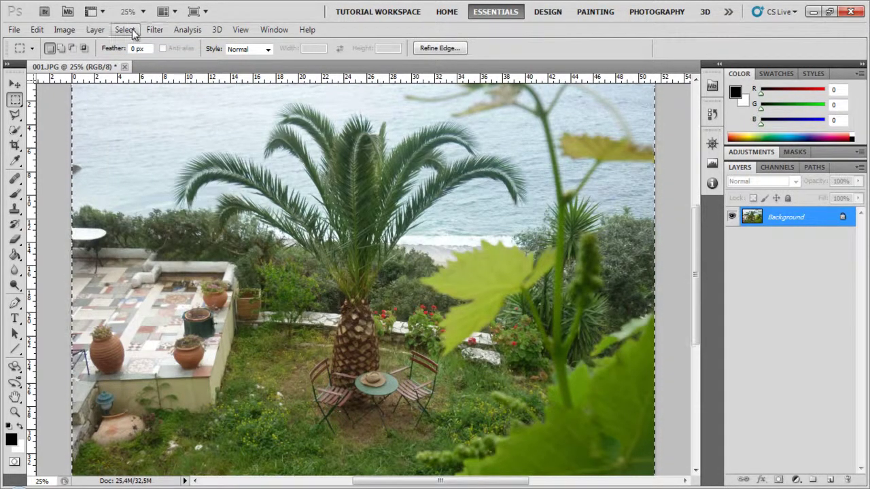
pyautogui.click(262, 166)
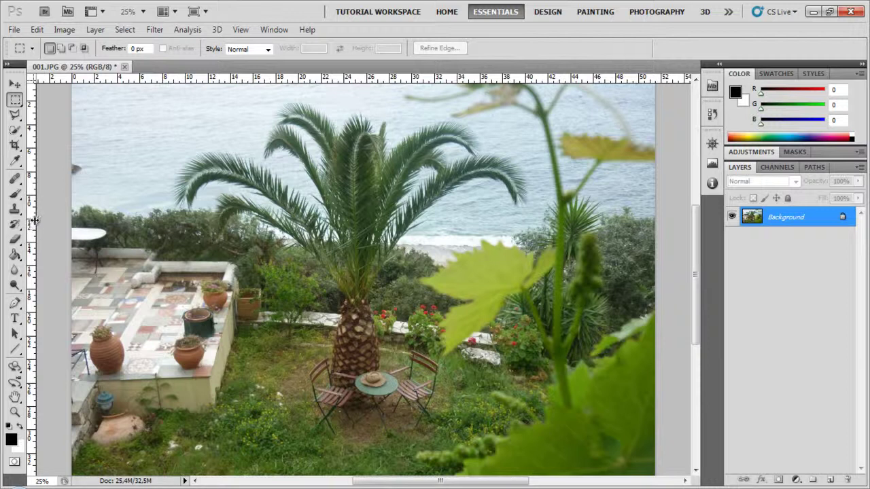
# Step: Place a vertical guide near the left image edge and a horizontal guide near the top
pyautogui.moveTo(34, 220); pyautogui.dragTo(95, 220)
pyautogui.scroll(2, 694, 347)
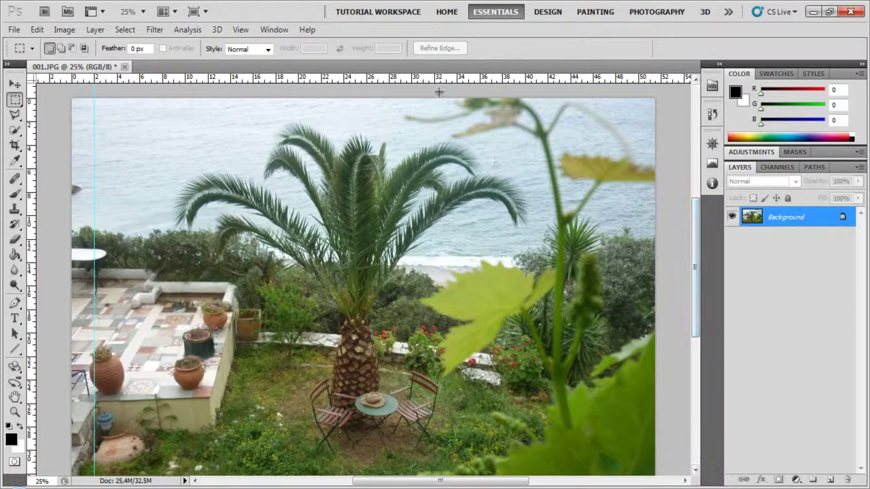
pyautogui.moveTo(438, 86); pyautogui.dragTo(434, 123)
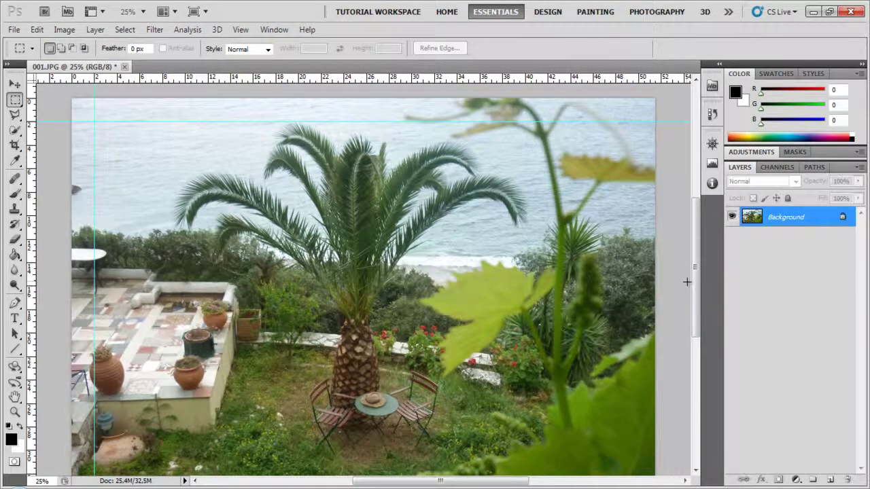
# Step: Add a horizontal guide at the photo's bottom edge and a vertical guide near its right edge
pyautogui.scroll(-5, 692, 290)
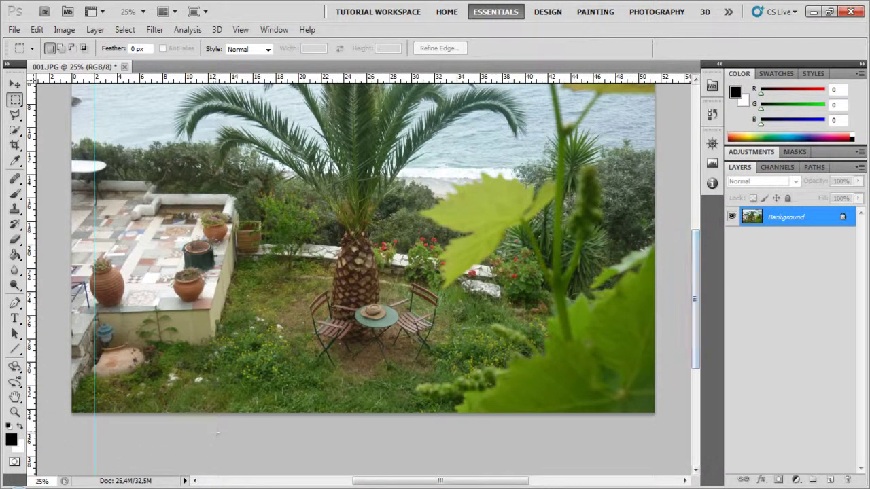
pyautogui.moveTo(231, 76); pyautogui.dragTo(237, 389)
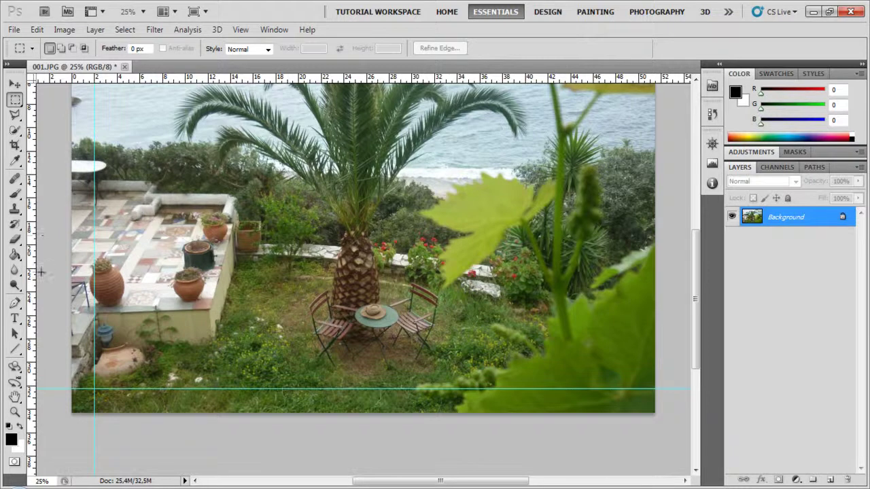
pyautogui.moveTo(32, 275); pyautogui.dragTo(633, 304)
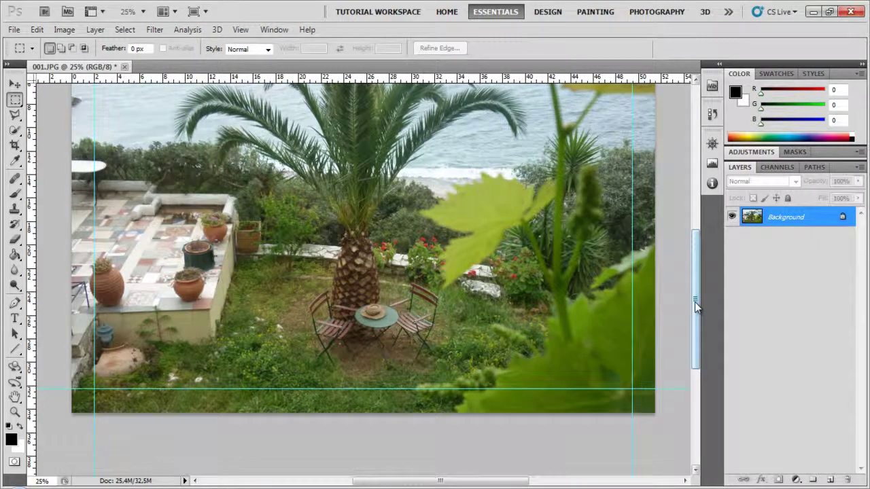
pyautogui.moveTo(695, 301); pyautogui.dragTo(698, 254)
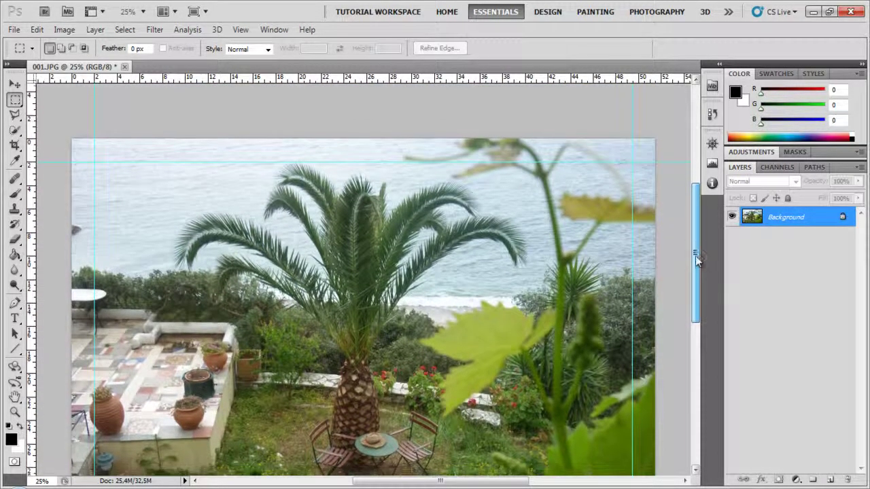
pyautogui.moveTo(695, 256); pyautogui.dragTo(695, 274)
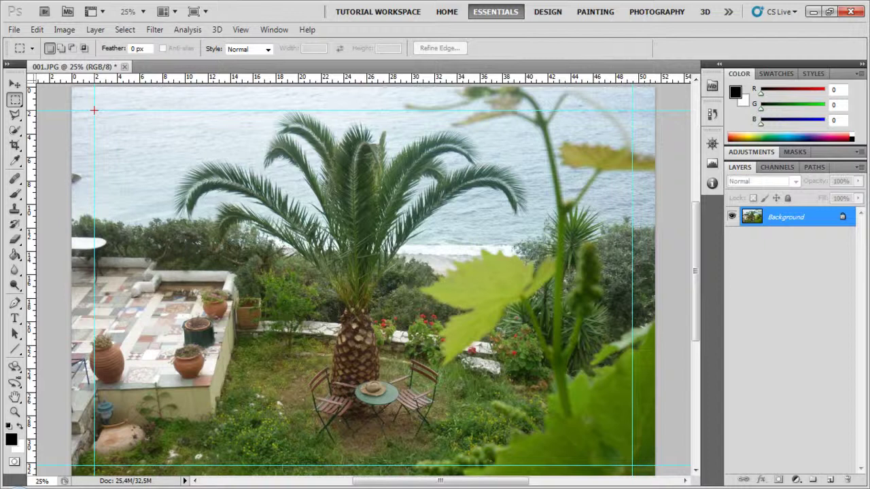
# Step: Draw a guide-snapped rectangle inside the four guides, then apply Select > Inverse to get the border strip
pyautogui.moveTo(328, 309); pyautogui.dragTo(632, 466)
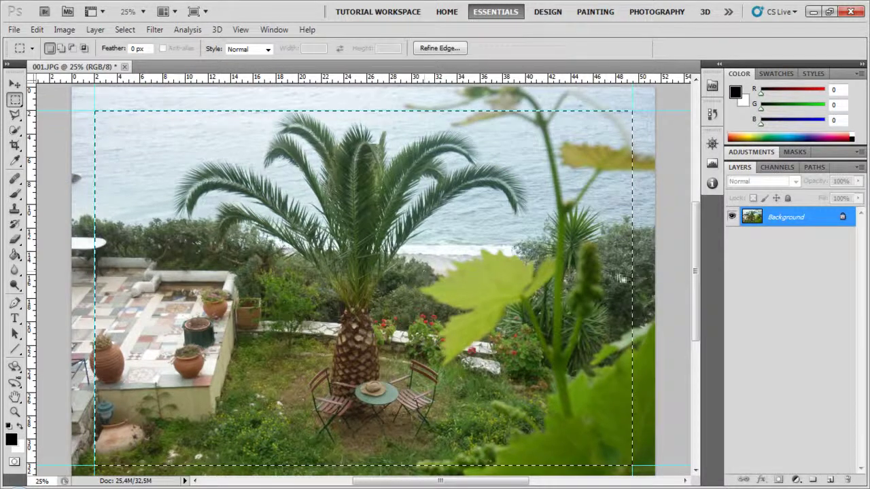
pyautogui.moveTo(696, 274); pyautogui.dragTo(695, 279)
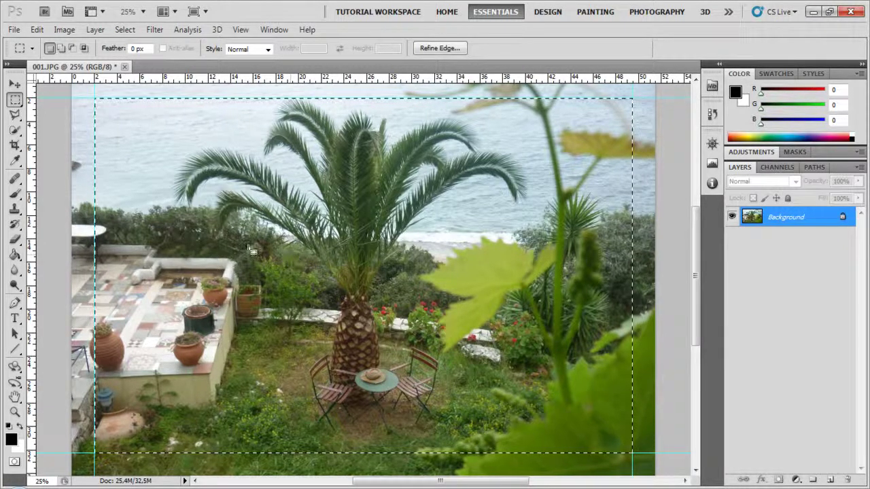
pyautogui.click(125, 33)
pyautogui.click(140, 81)
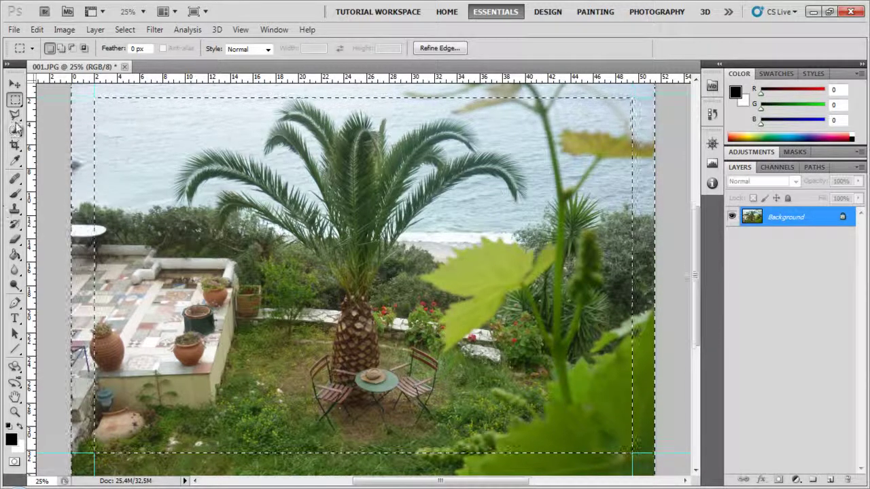
# Step: Undo the black Brush strokes painted along the border strip
pyautogui.click(15, 194)
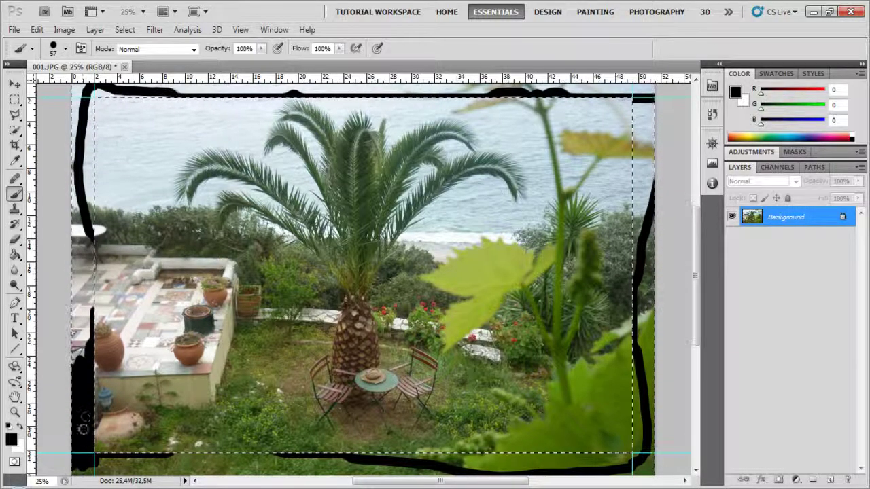
pyautogui.click(36, 30)
pyautogui.click(55, 39)
# Step: With the Rectangular Marquee active, choose Deselect from the canvas context menu to clear the border selection
pyautogui.click(17, 101)
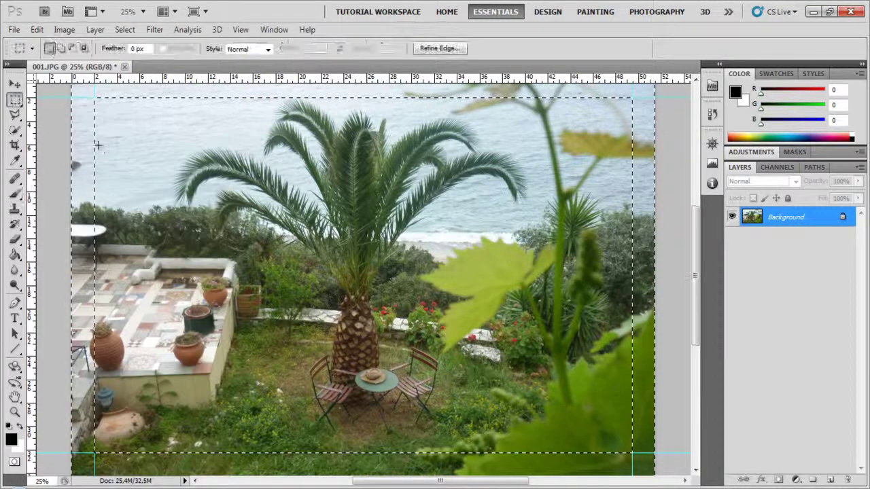
pyautogui.rightClick(97, 145)
pyautogui.click(119, 153)
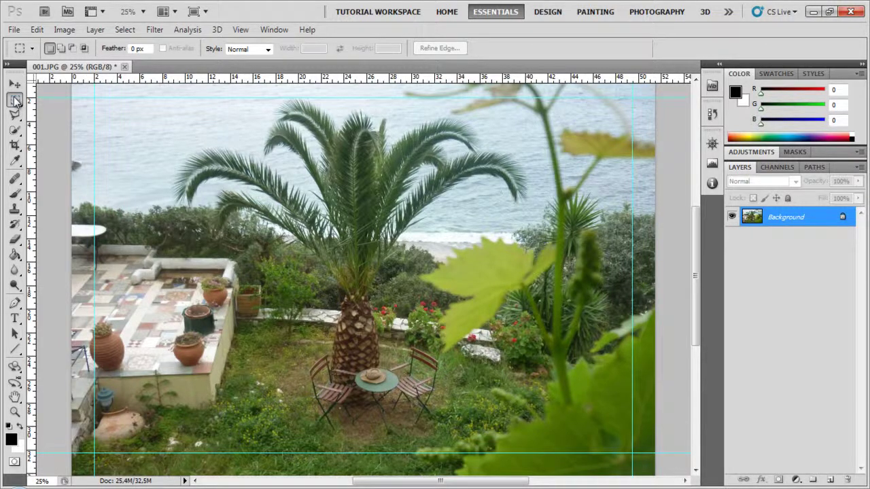
# Step: With the Elliptical Marquee, ellipse the palm, then add a wide ellipse over the upper fronds
pyautogui.rightClick(16, 100)
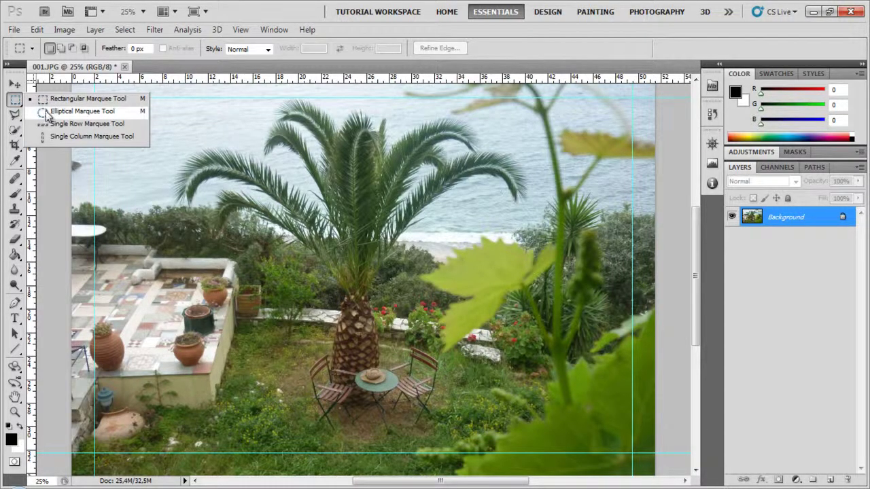
pyautogui.click(47, 112)
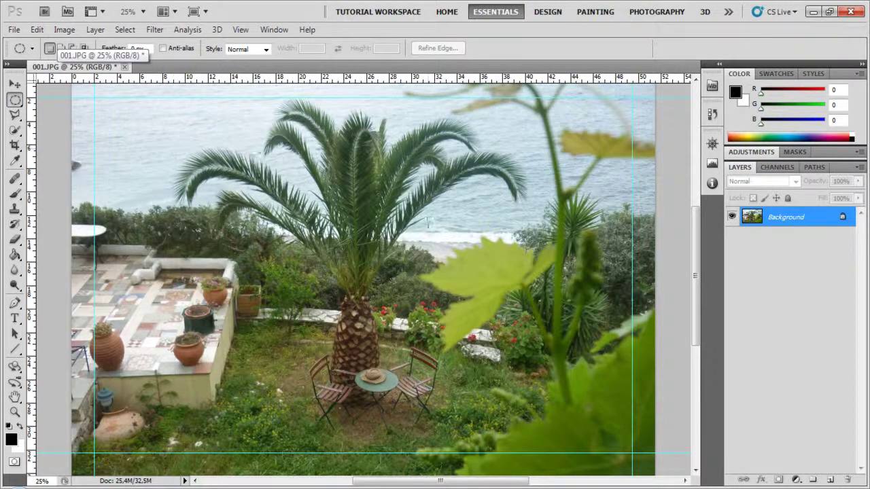
pyautogui.moveTo(531, 367); pyautogui.dragTo(531, 367)
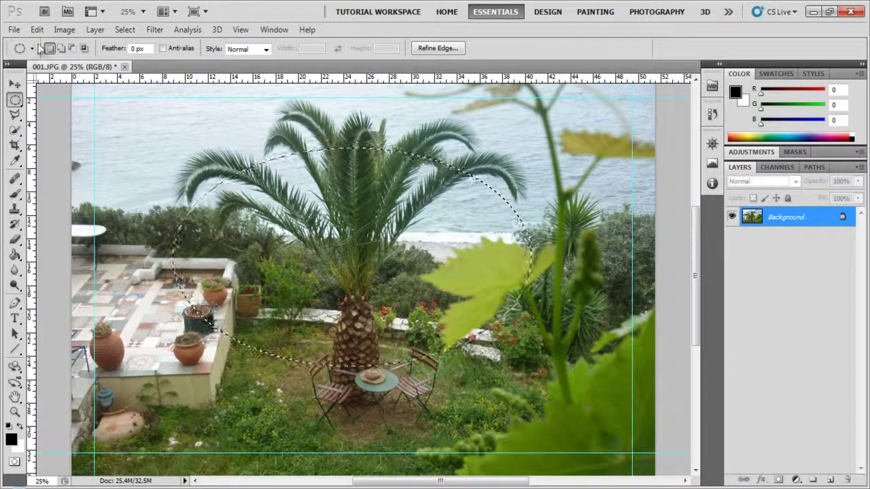
pyautogui.click(61, 48)
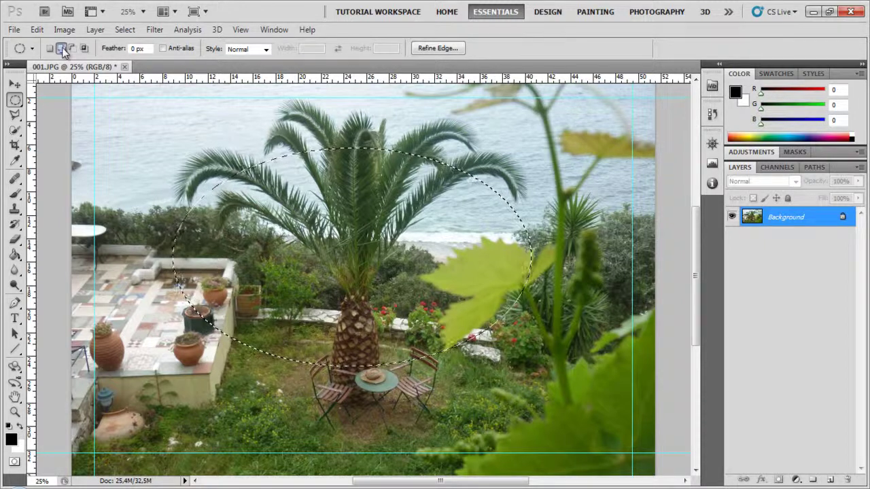
pyautogui.moveTo(522, 133); pyautogui.dragTo(144, 228)
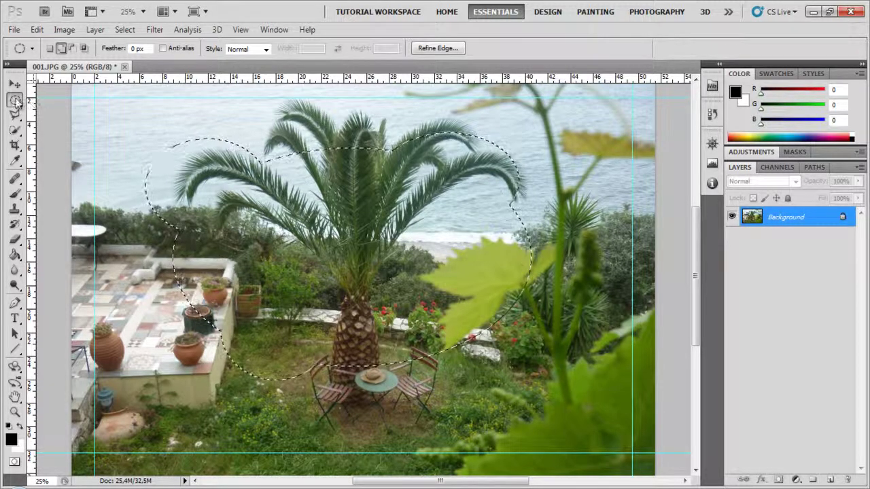
# Step: Select a one-pixel row across the image with the Single Row Marquee
pyautogui.click(15, 100)
pyautogui.click(75, 124)
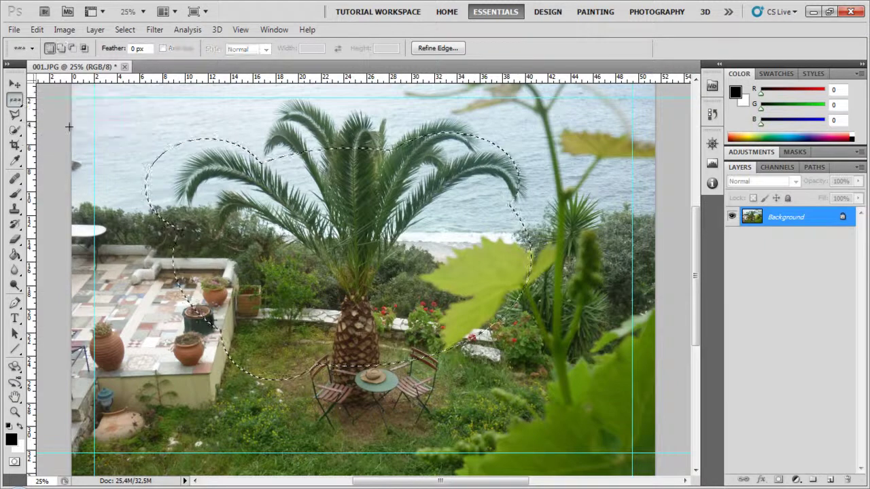
pyautogui.click(383, 120)
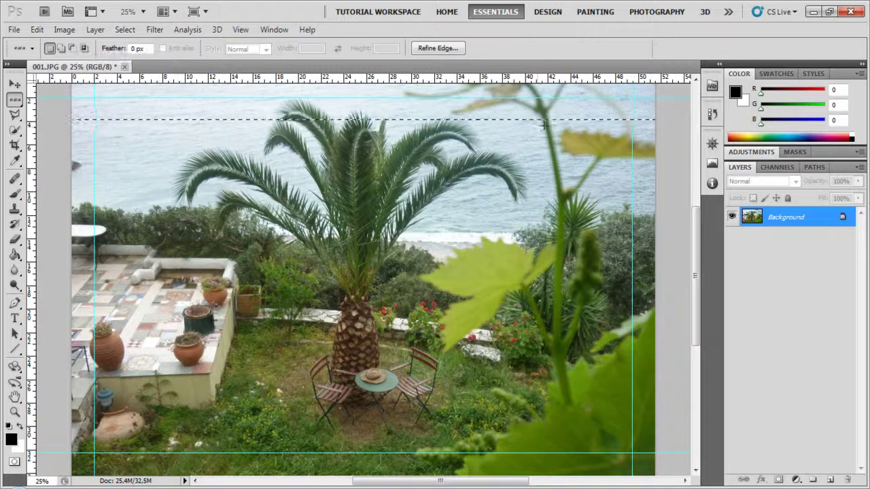
# Step: Place a Single Column Marquee selection through the palm's left side
pyautogui.click(14, 99)
pyautogui.click(58, 136)
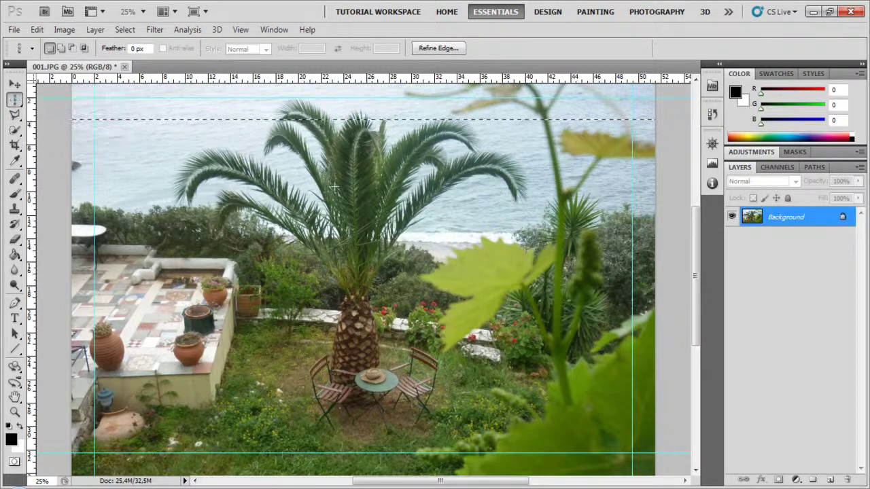
pyautogui.click(335, 120)
pyautogui.click(436, 149)
pyautogui.click(266, 150)
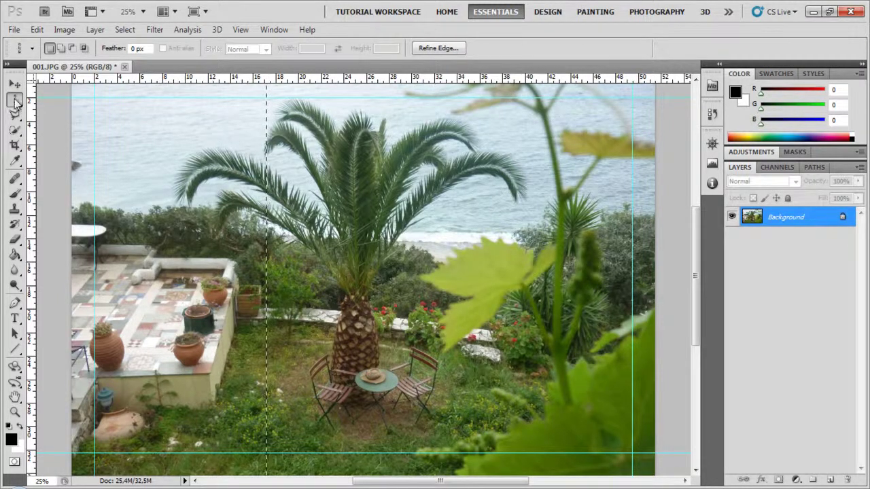
# Step: Remove all guides with View > Clear Guides and deselect the column selection
pyautogui.click(243, 32)
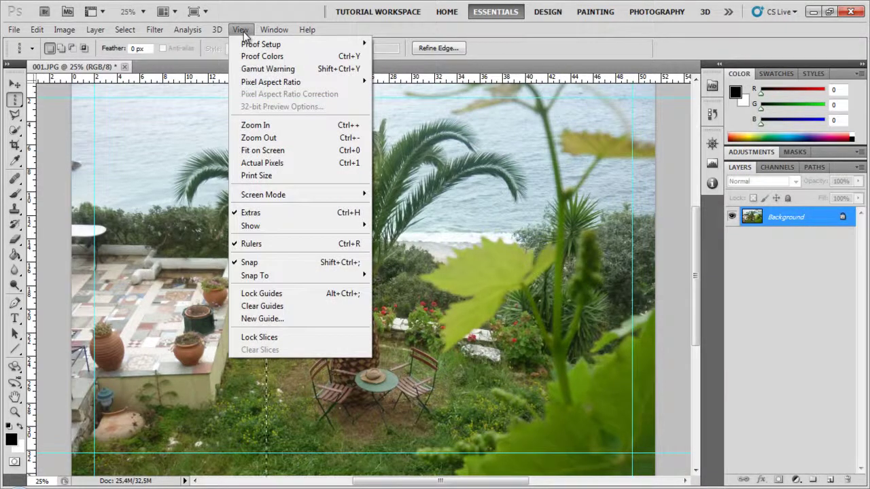
pyautogui.click(262, 307)
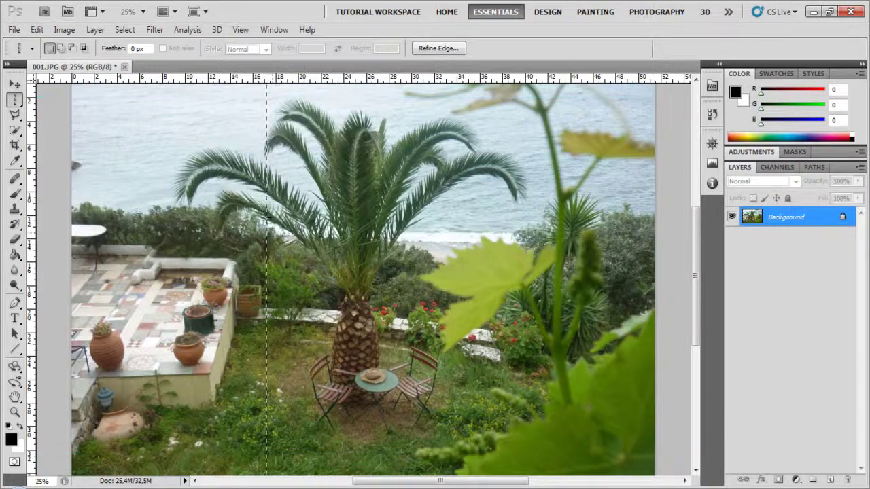
pyautogui.click(397, 190)
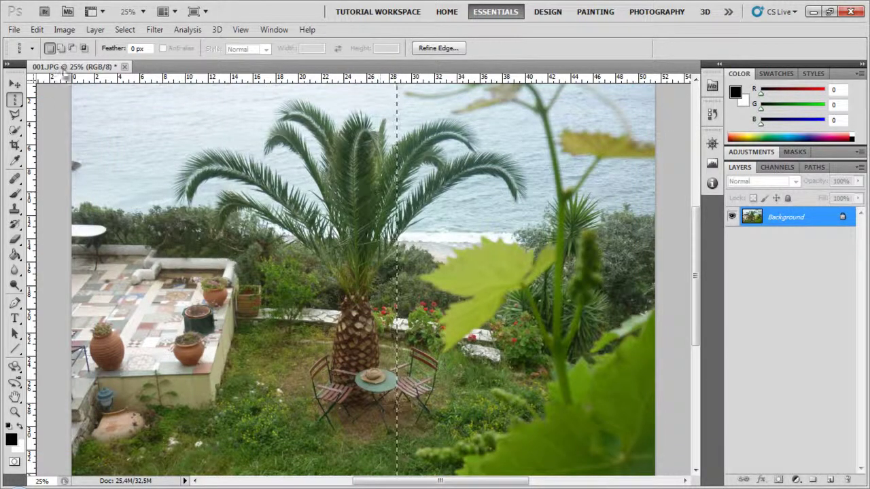
pyautogui.rightClick(421, 211)
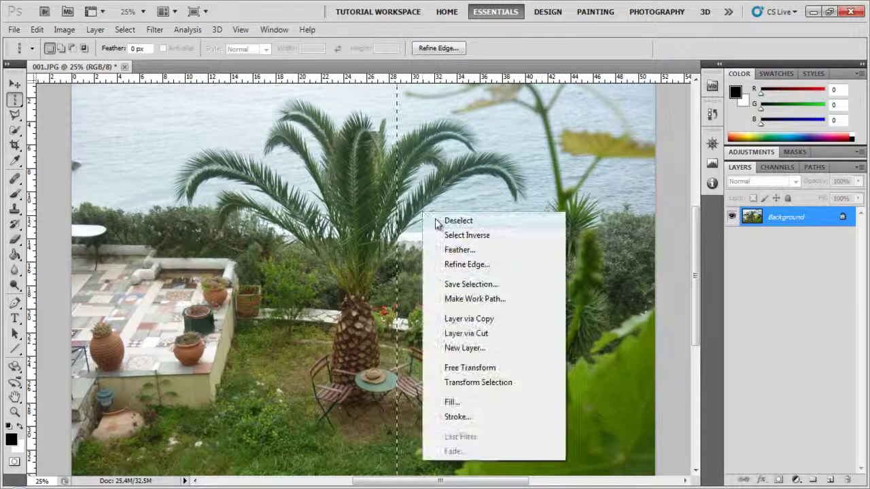
pyautogui.click(443, 223)
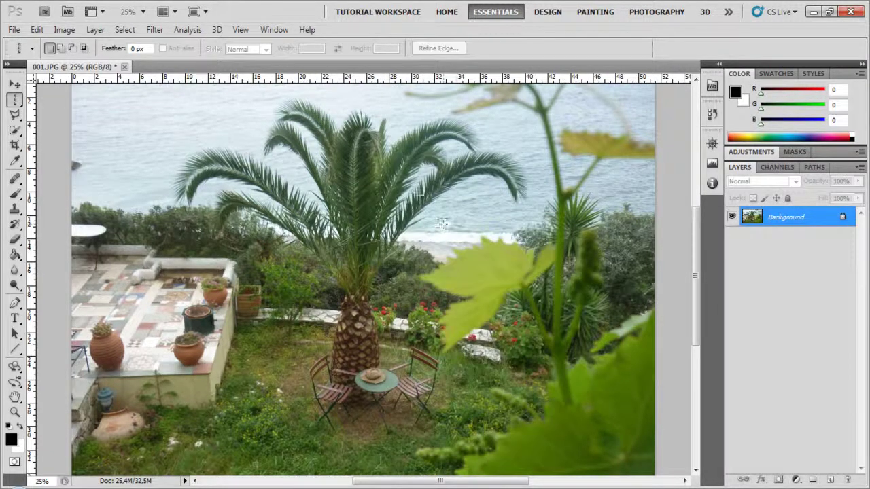